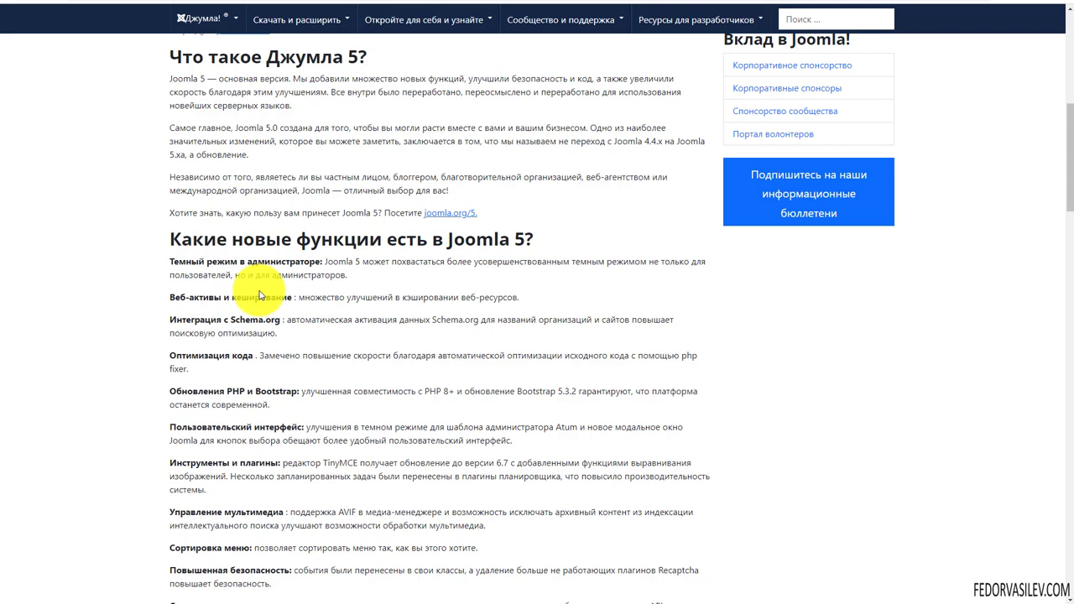
Read through the list of new Joomla 5 features down to the download section of the release announcement
scroll(177, 286, "down", 3)
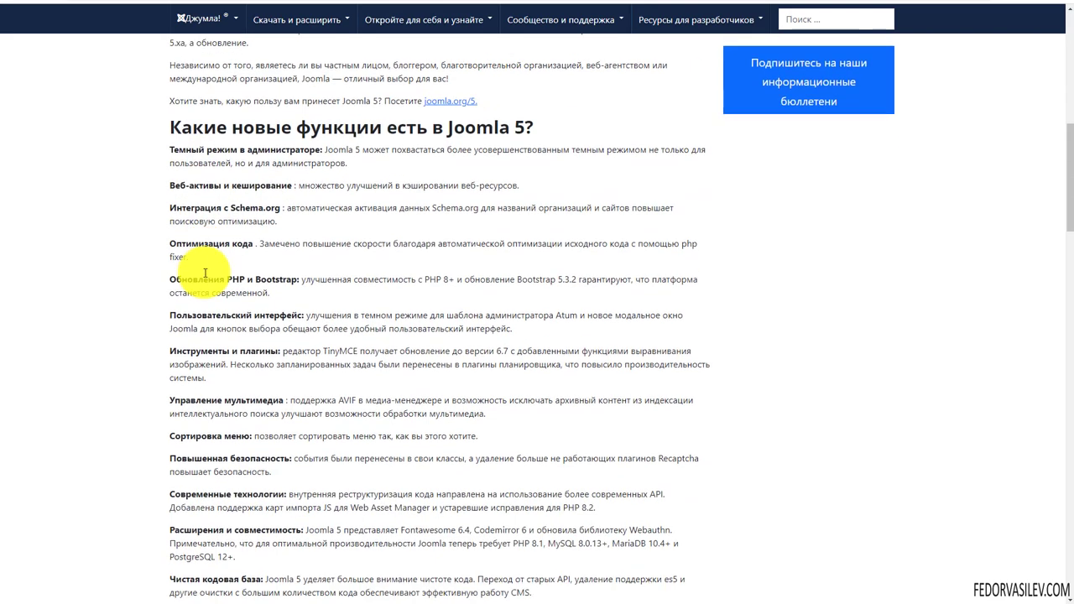
left_click_drag(449, 522, 348, 394)
scroll(348, 391, "up", 2)
left_click(346, 355)
triple_click(191, 202)
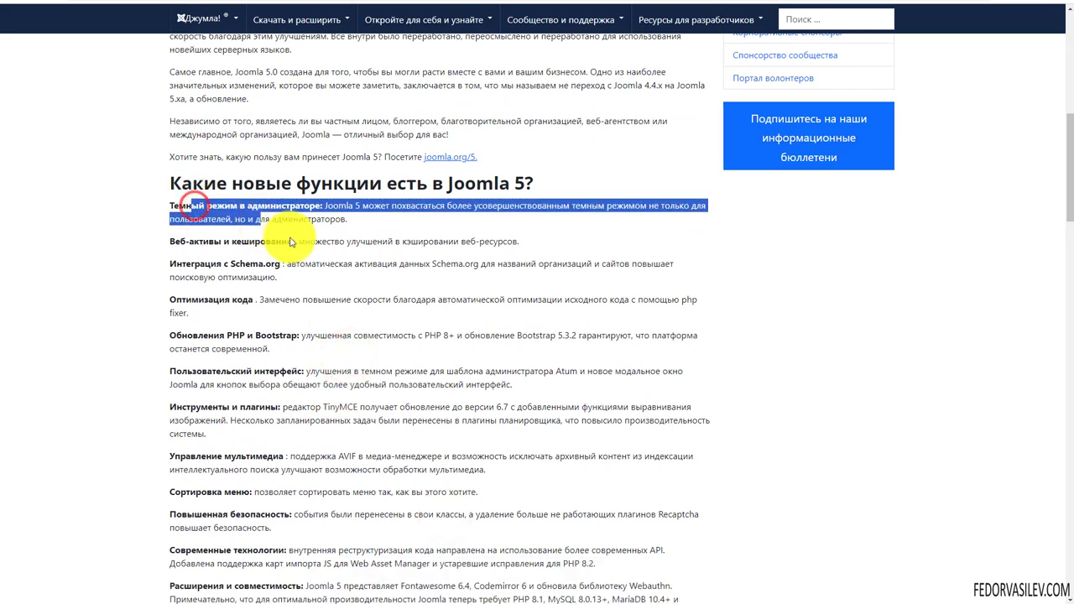
left_click(433, 341)
scroll(249, 192, "down", 4)
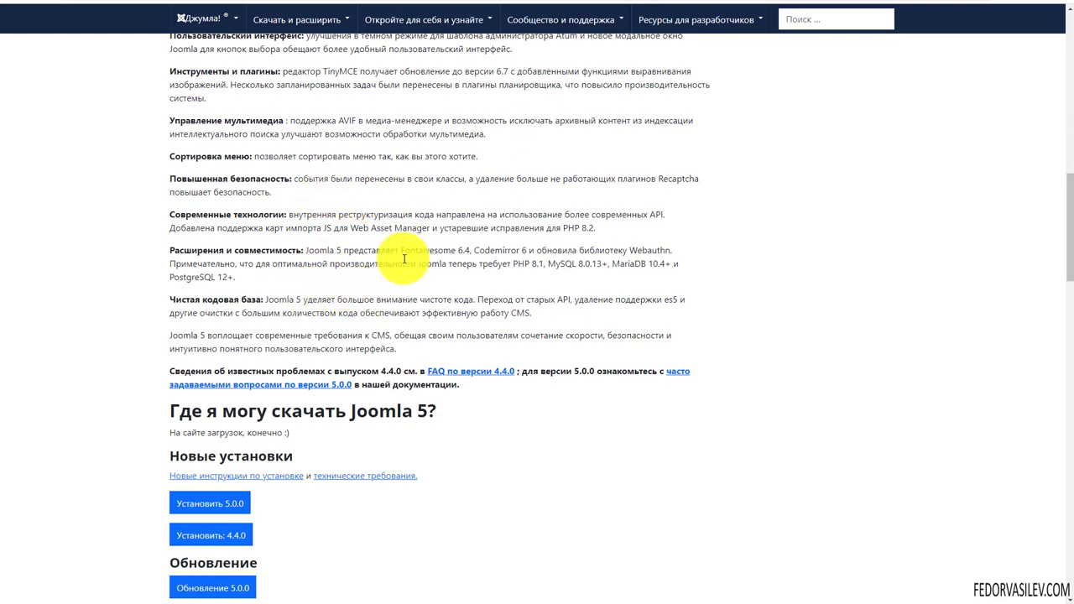
scroll(412, 269, "down", 2)
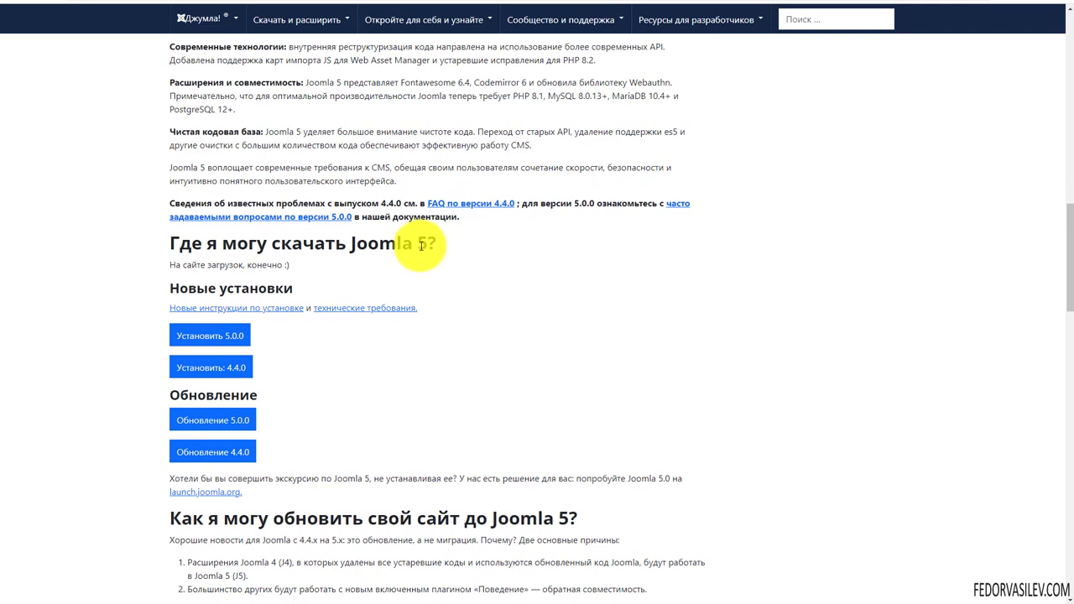
scroll(447, 293, "down", 1)
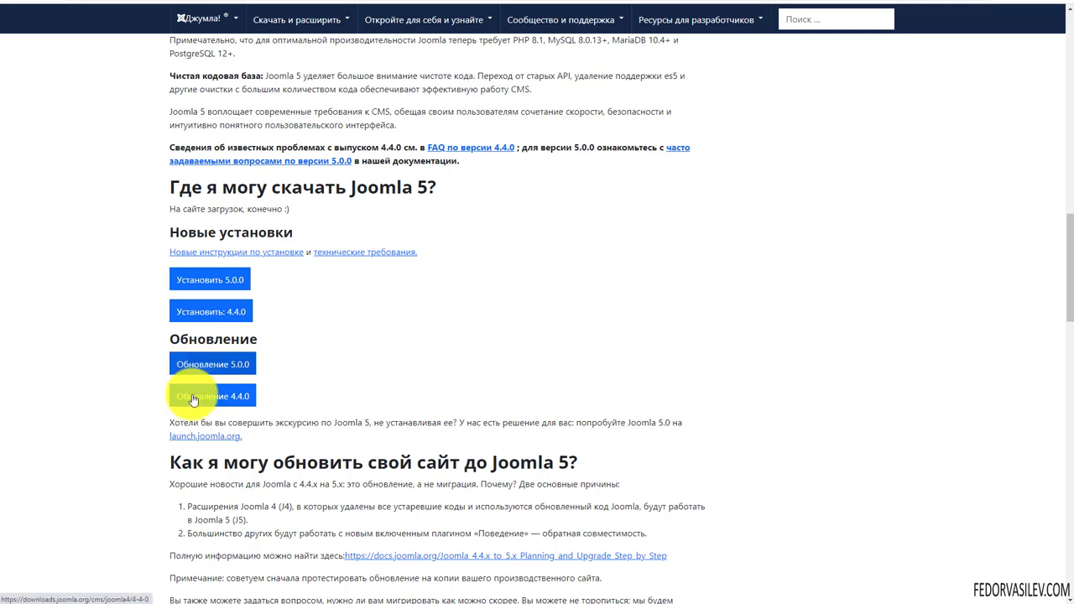
Open the Joomla 4.4.0 release page for new installations and locate the .zip link for a new installation
left_click(220, 312)
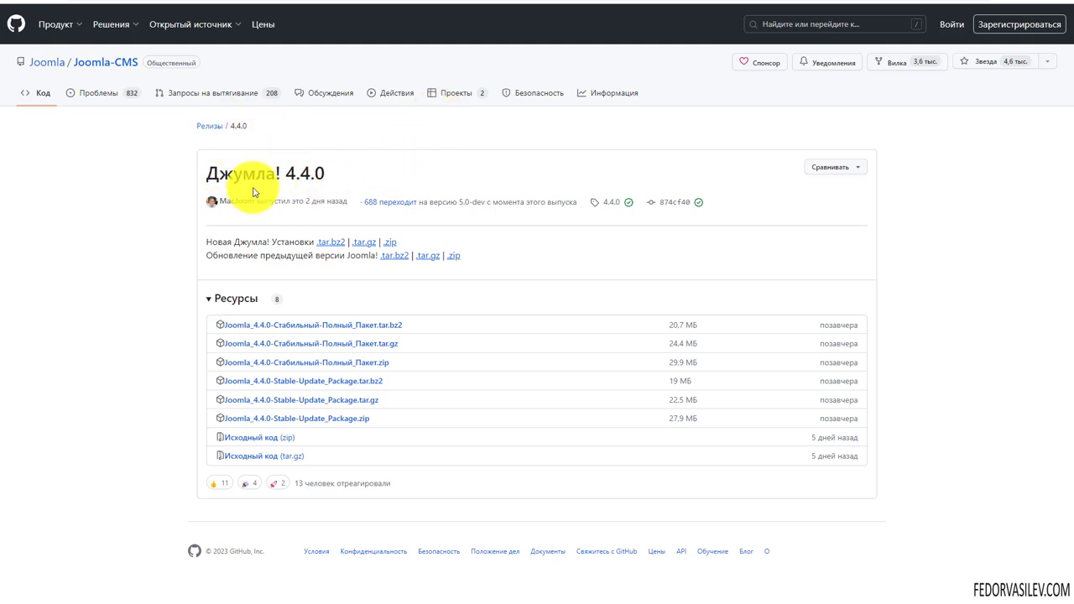
double_click(389, 242)
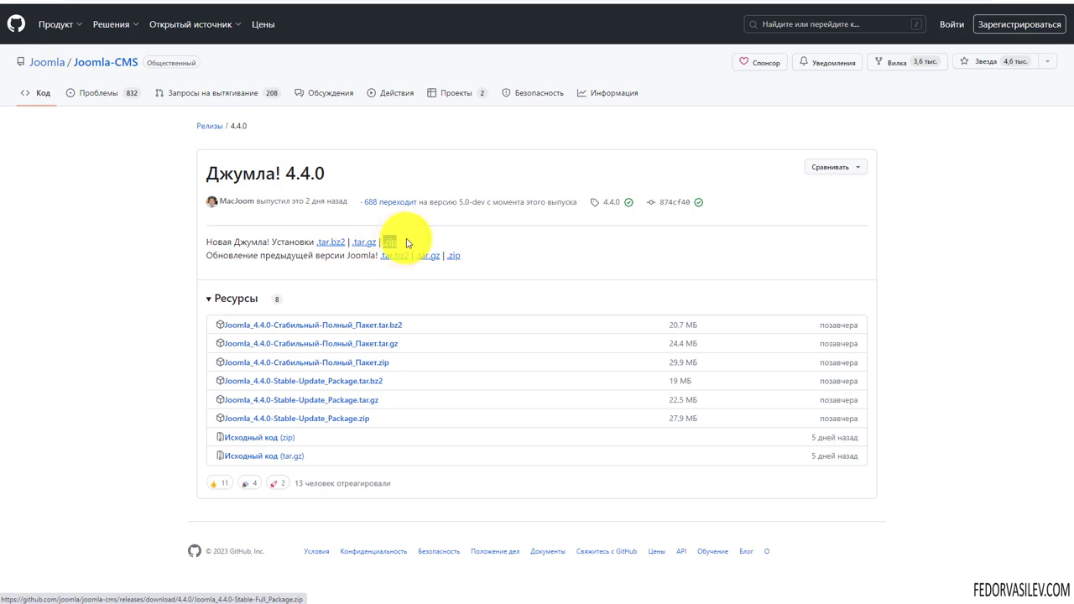
left_click(393, 245)
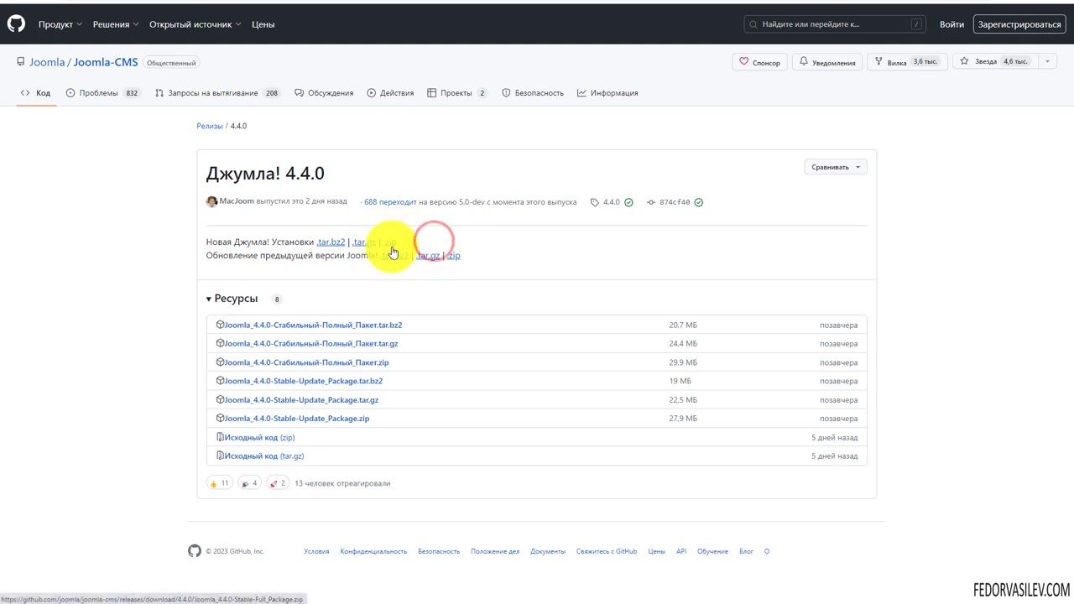
Leave the 4.4.0 release and examine the installation and update packages on the Joomla 5.0.0 release page, highlighting the installation ZIP archive
key("alt+Left")
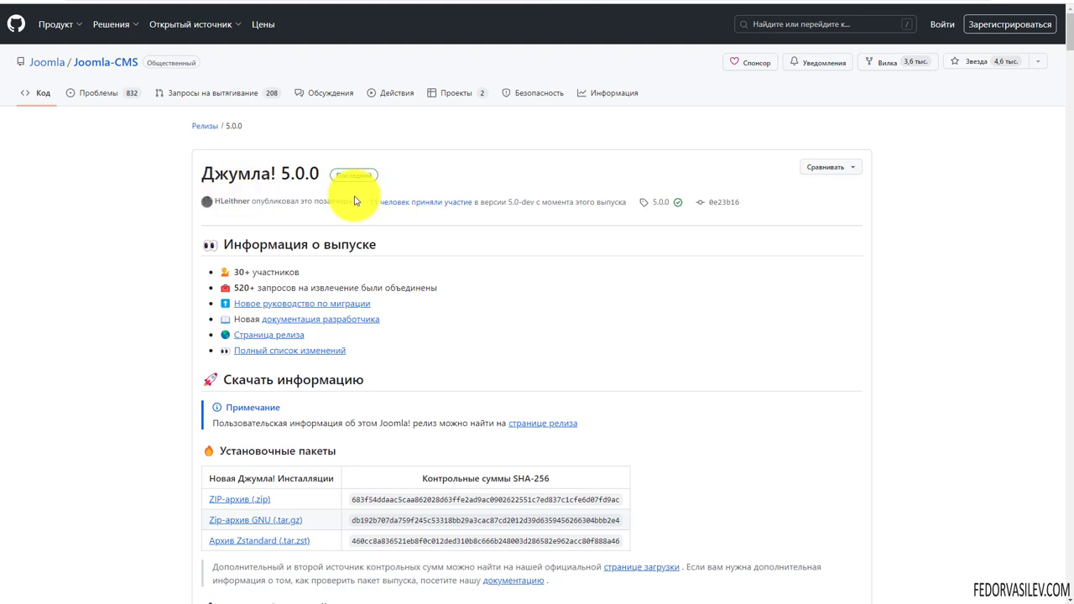
scroll(335, 176, "down", 2)
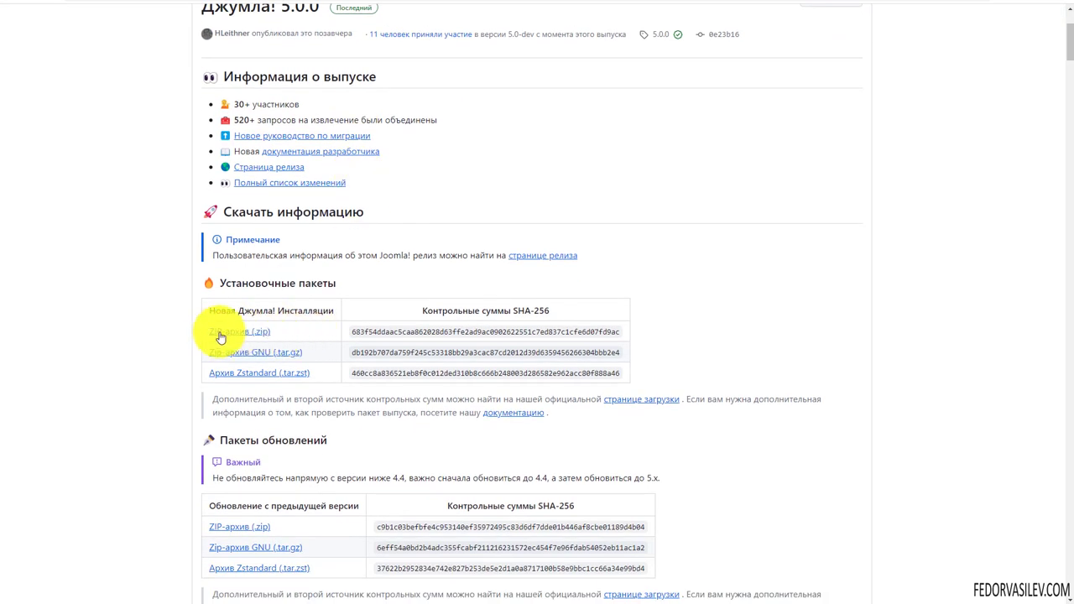
left_click_drag(268, 332, 168, 355)
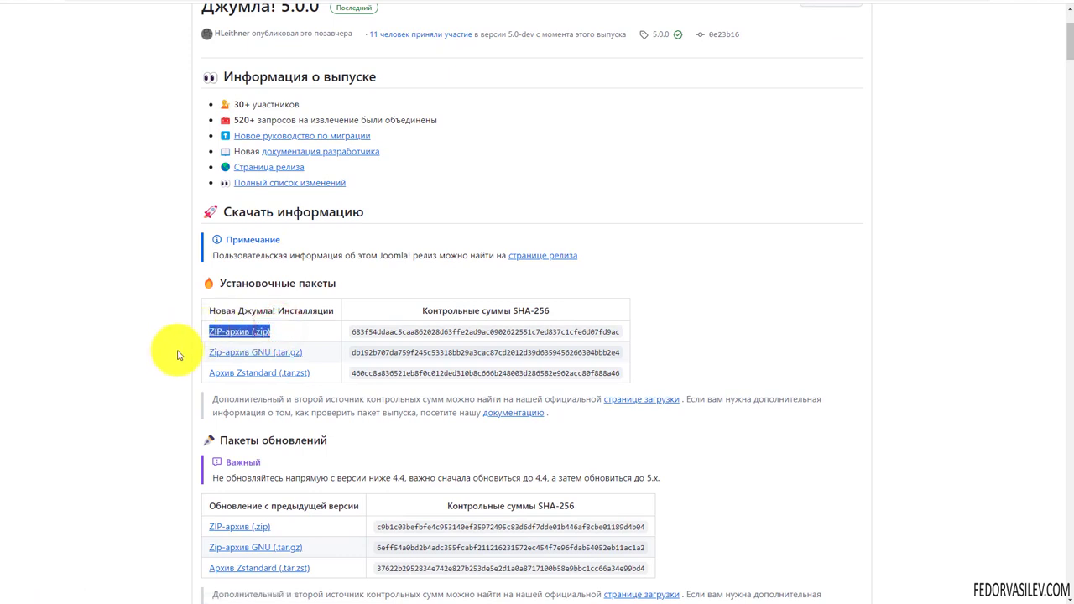
left_click(384, 280)
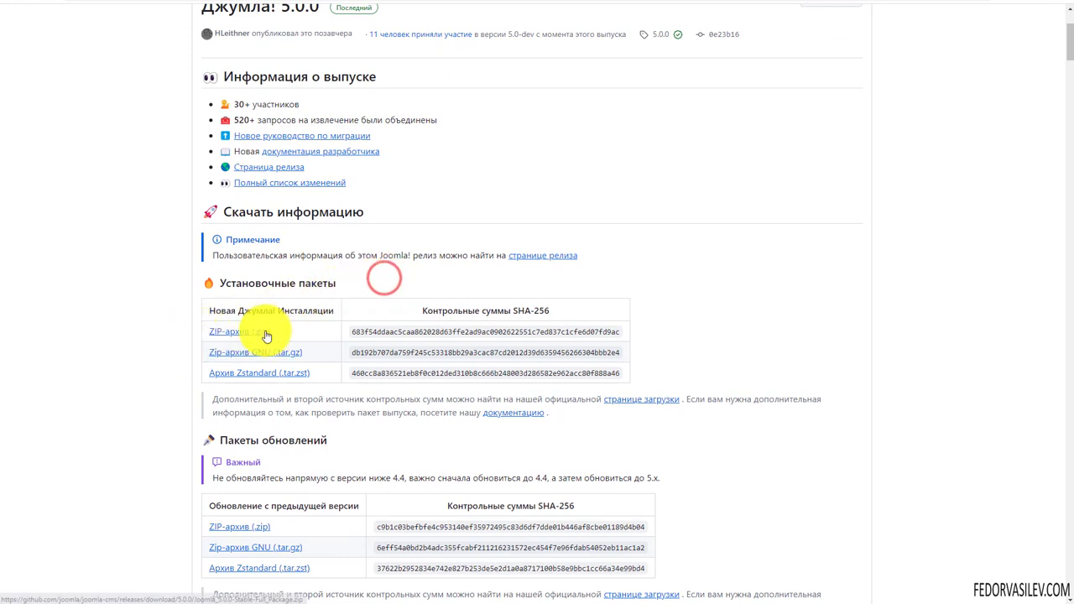
scroll(221, 403, "down", 1)
left_click_drag(222, 394, 333, 411)
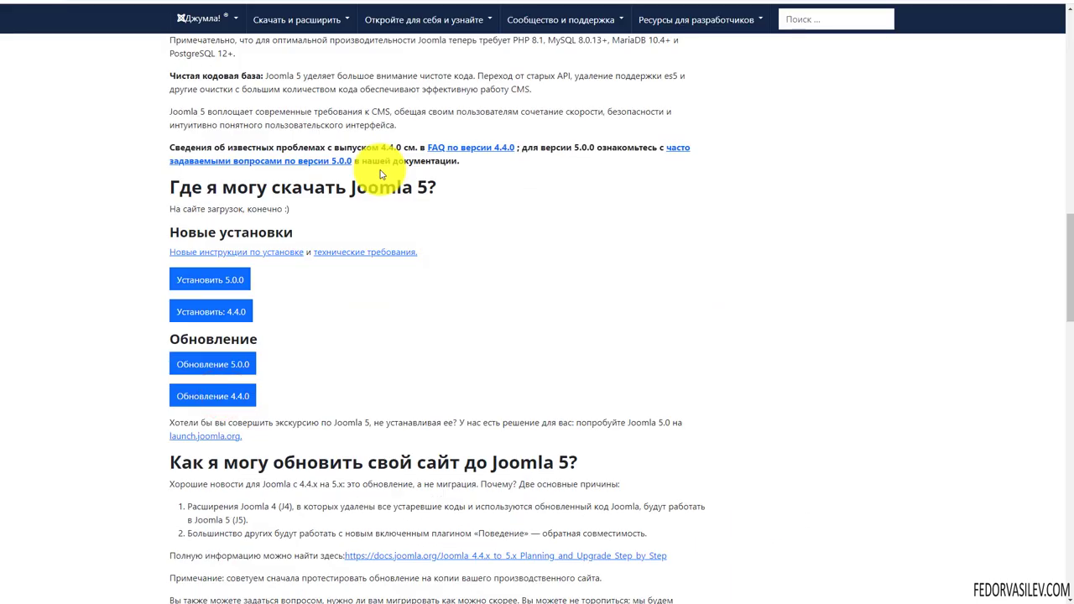
Read the announcement's section on updating a site to Joomla 5, highlighting the starting version and the two main reasons
scroll(310, 384, "down", 1)
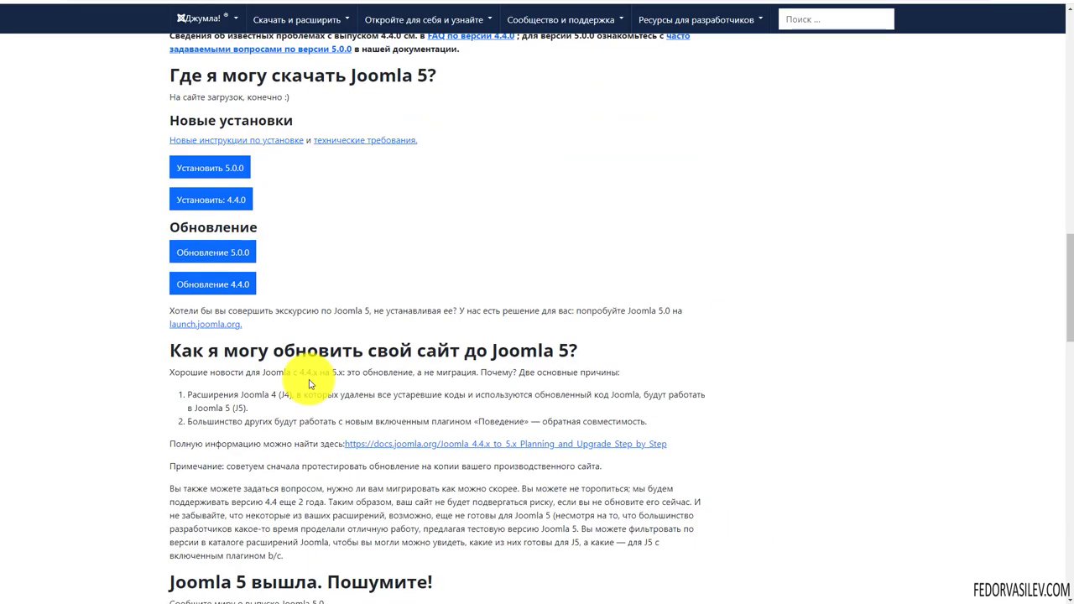
left_click_drag(300, 372, 314, 376)
left_click(296, 378)
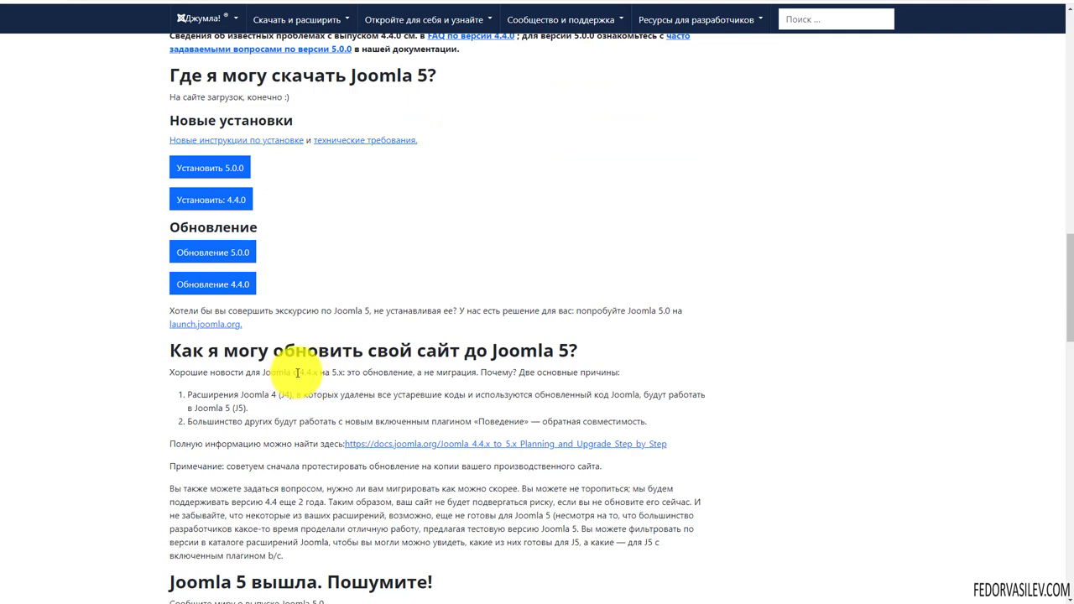
left_click(299, 372)
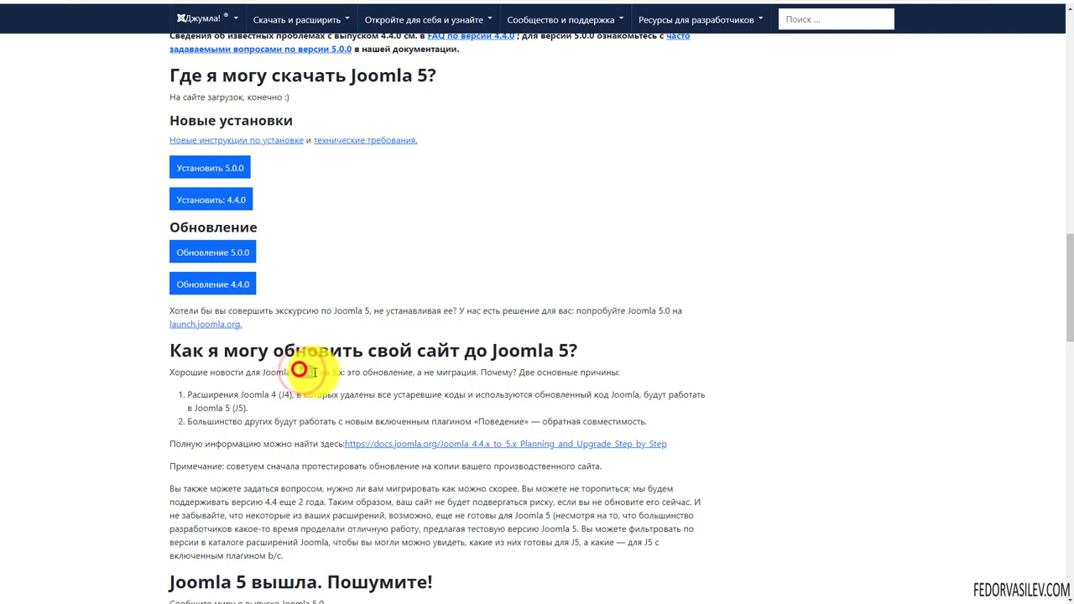
left_click_drag(472, 347, 556, 370)
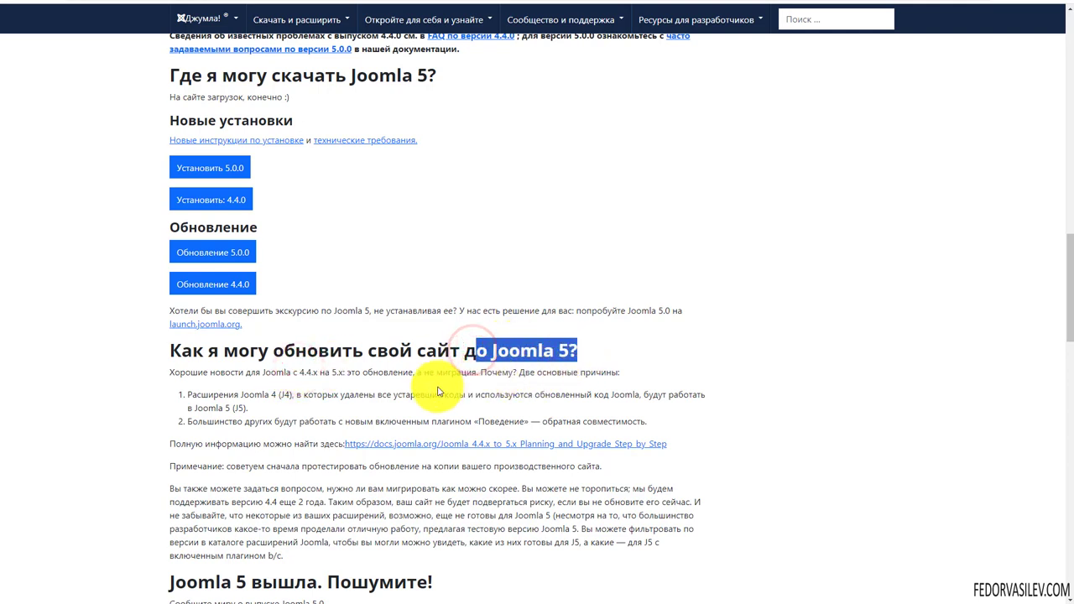
left_click(375, 380)
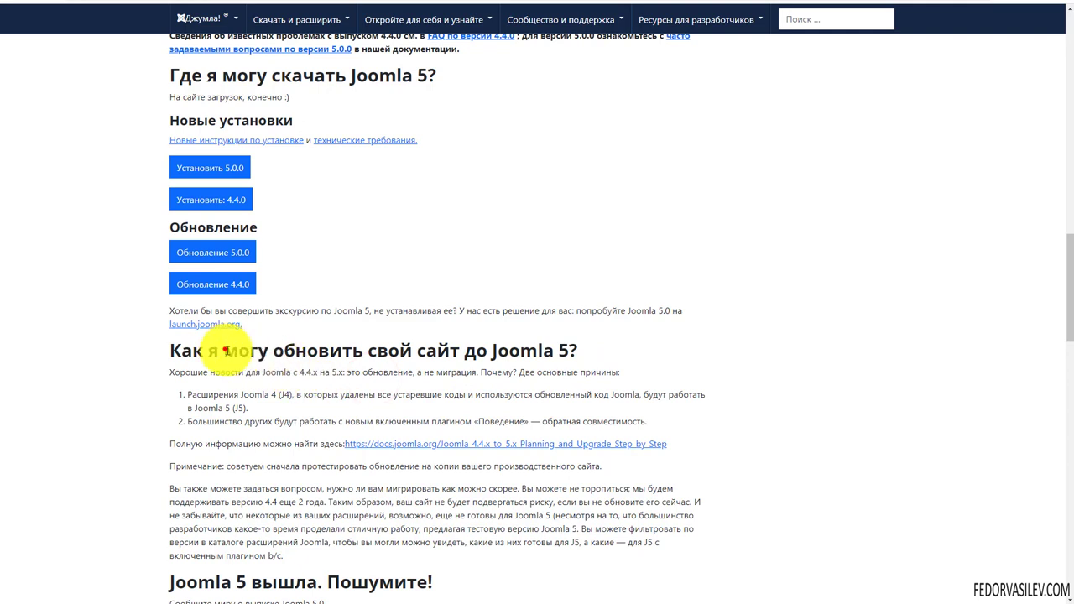
left_click_drag(222, 351, 459, 420)
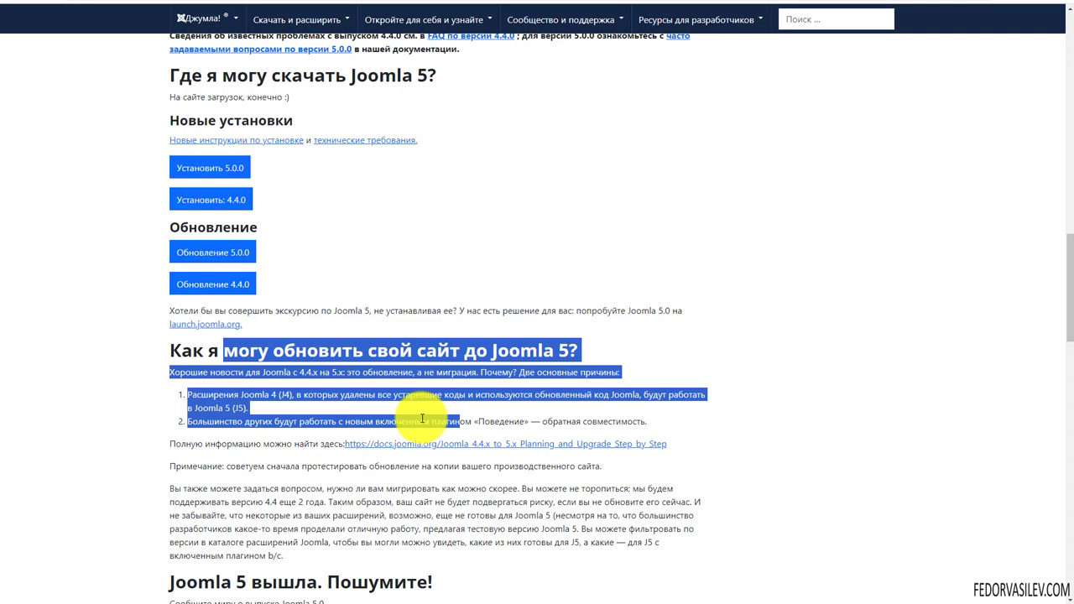
left_click(335, 422)
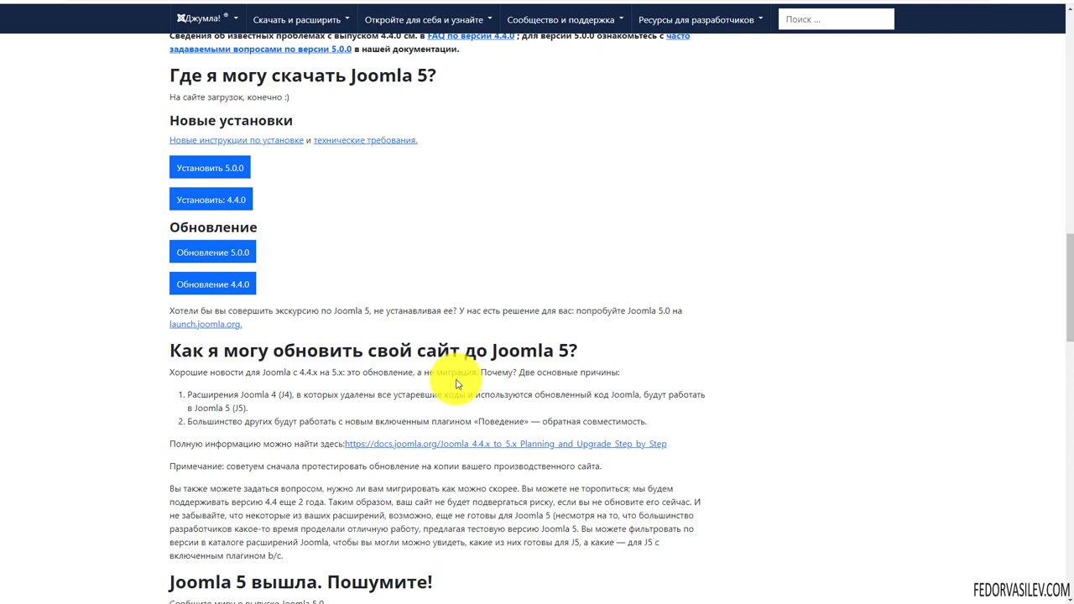
Highlight "Joomla 5?" in the update section's heading, and reread the reasons why it is an update rather than a migration
left_click_drag(491, 351, 579, 351)
left_click(531, 387)
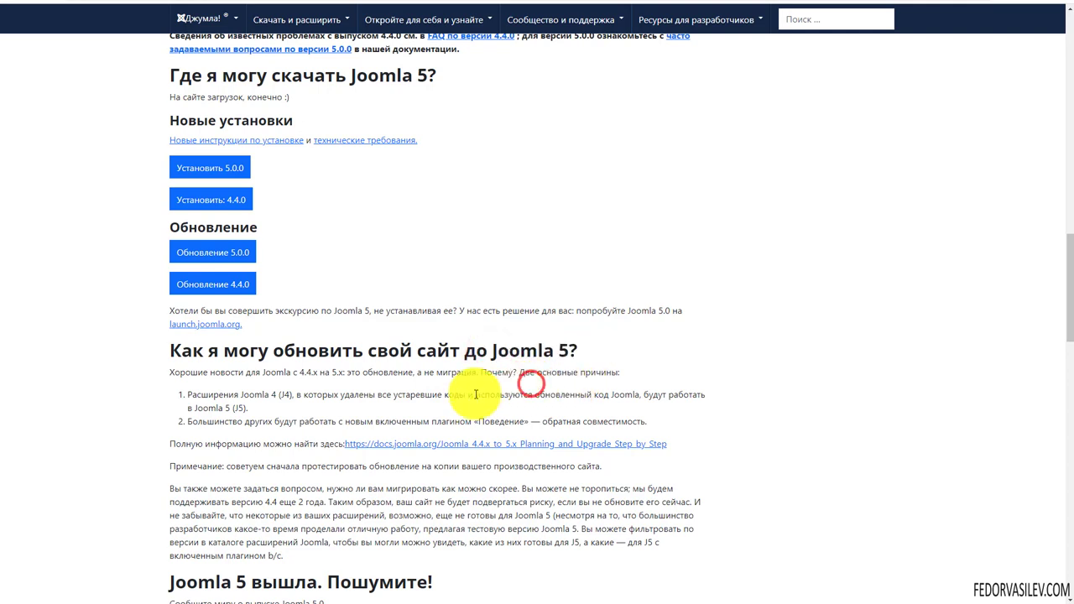
mouse_move(199, 351)
left_mouse_down()
mouse_move(261, 405)
mouse_move(427, 422)
mouse_move(408, 423)
left_mouse_up()
left_click(400, 423)
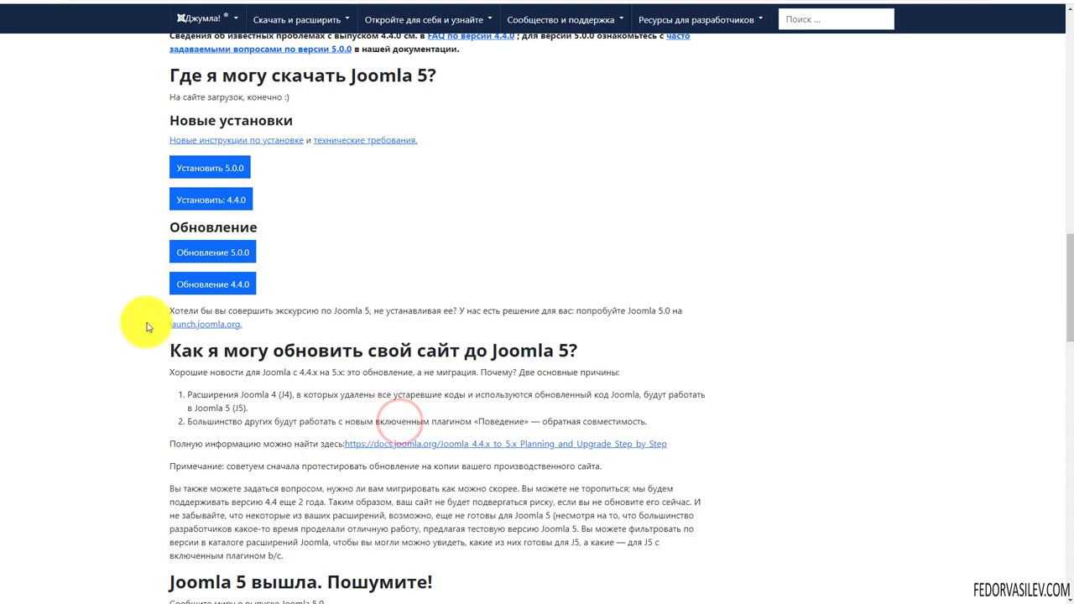
left_click_drag(172, 347, 411, 420)
left_click(411, 420)
Find the section about Joomla 4.4 and highlight its opening lines on the version's features and purpose
scroll(868, 580, "down", 4)
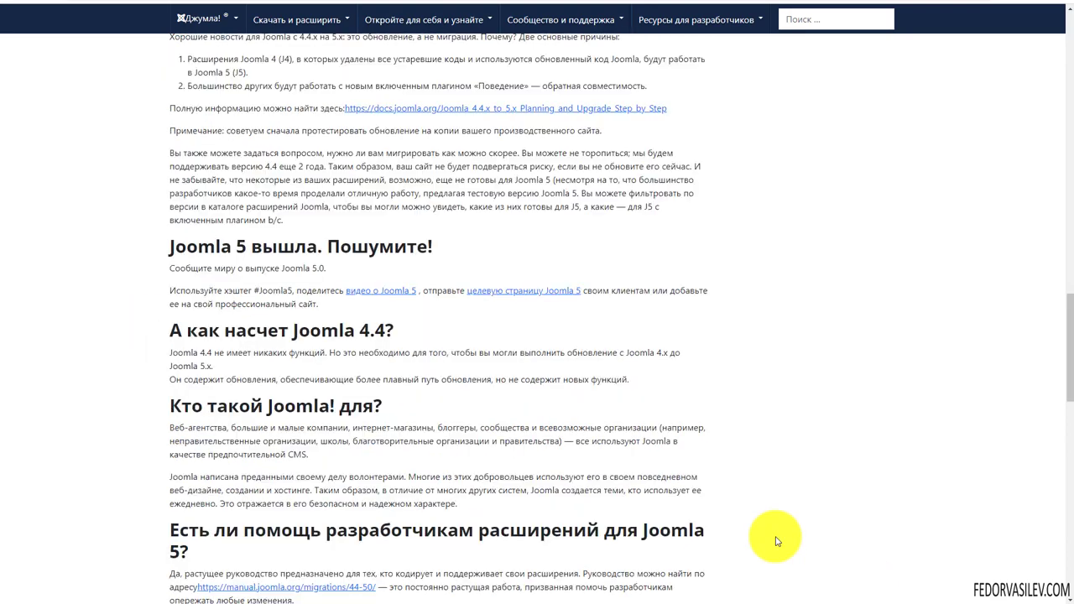
scroll(277, 336, "down", 1)
left_click_drag(168, 299, 428, 299)
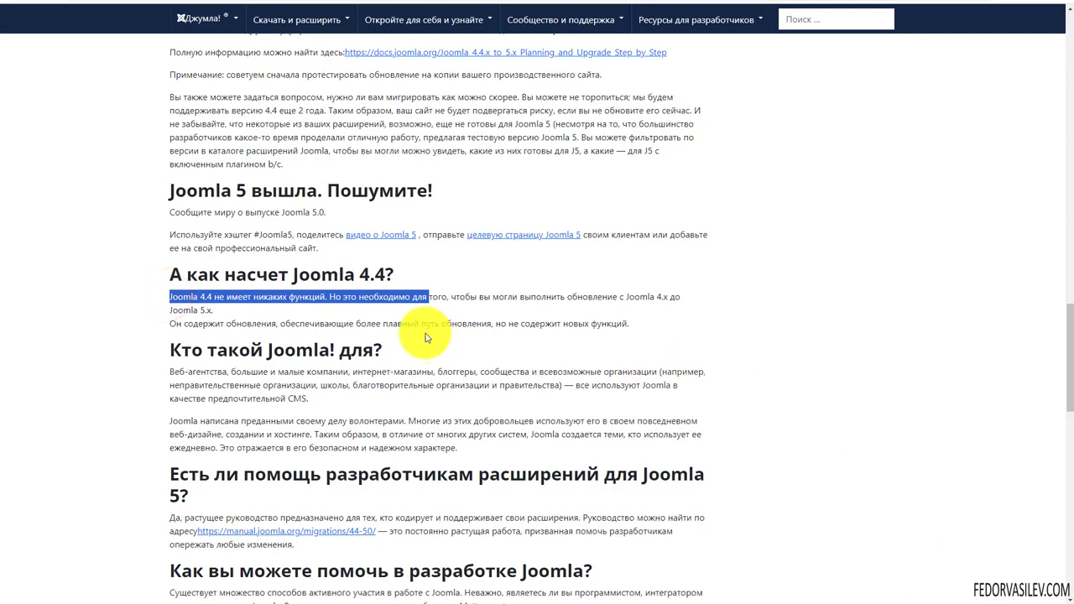
Go back to the extensions and compatibility entry in the feature list and highlight the PHP 8.1 requirement
scroll(873, 522, "up", 10)
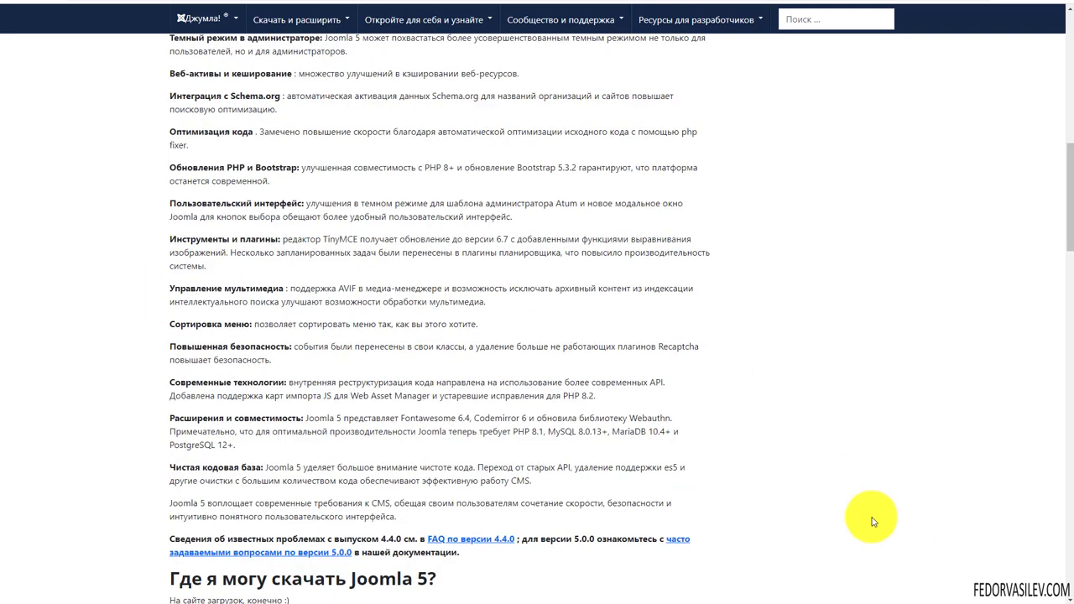
left_click_drag(514, 432, 558, 434)
left_click(521, 433)
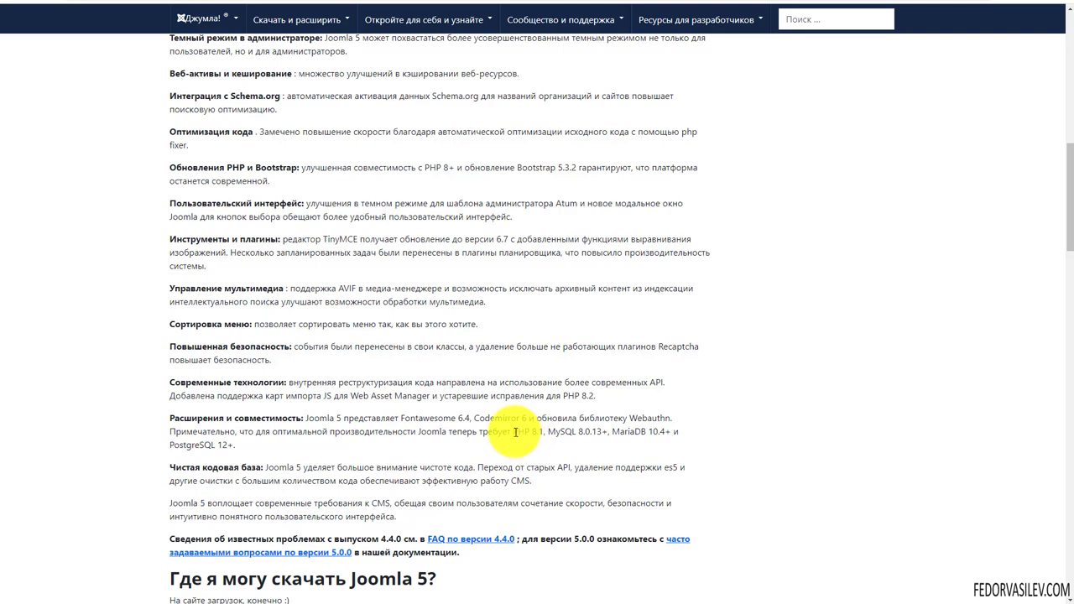
left_click_drag(515, 431, 545, 434)
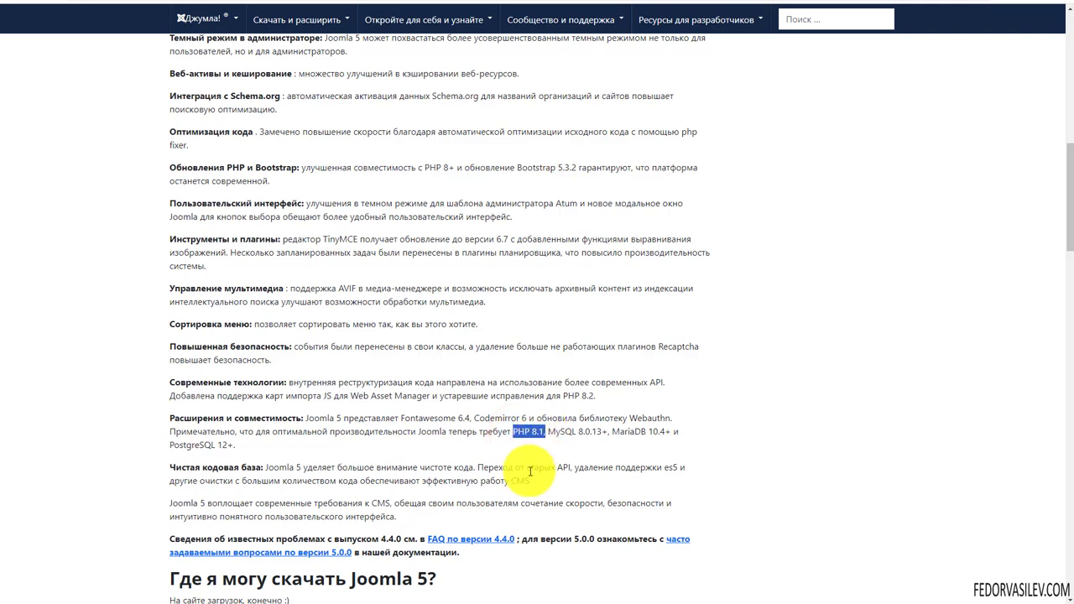
left_click_drag(524, 431, 547, 432)
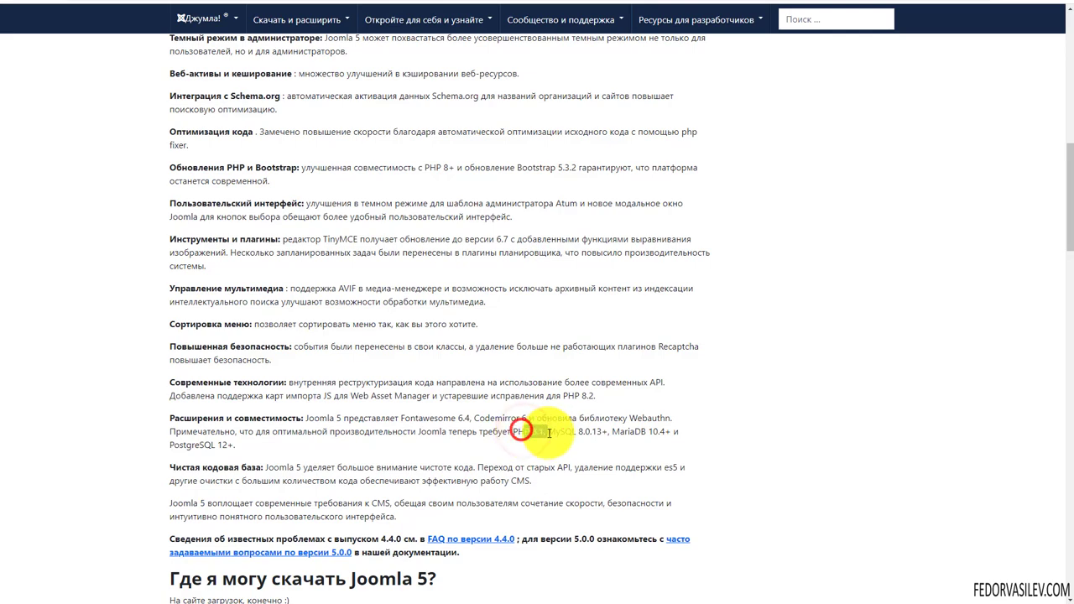
Find the paragraph on when to migrate and highlight the statement on how long version 4.4 is supported
scroll(555, 482, "down", 8)
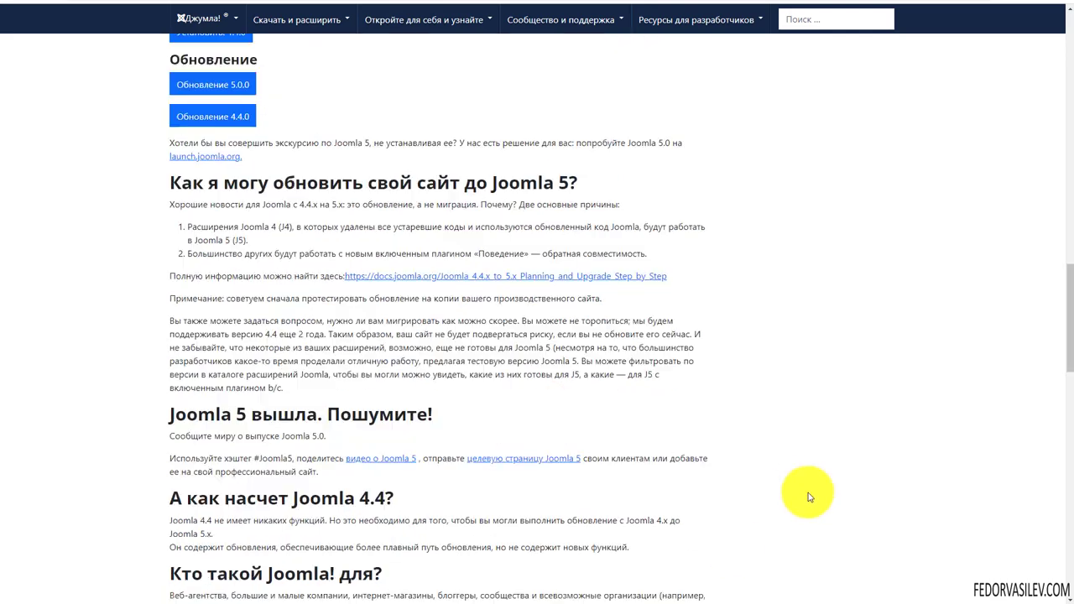
left_click(523, 320)
left_click_drag(523, 320, 316, 346)
left_click(208, 334)
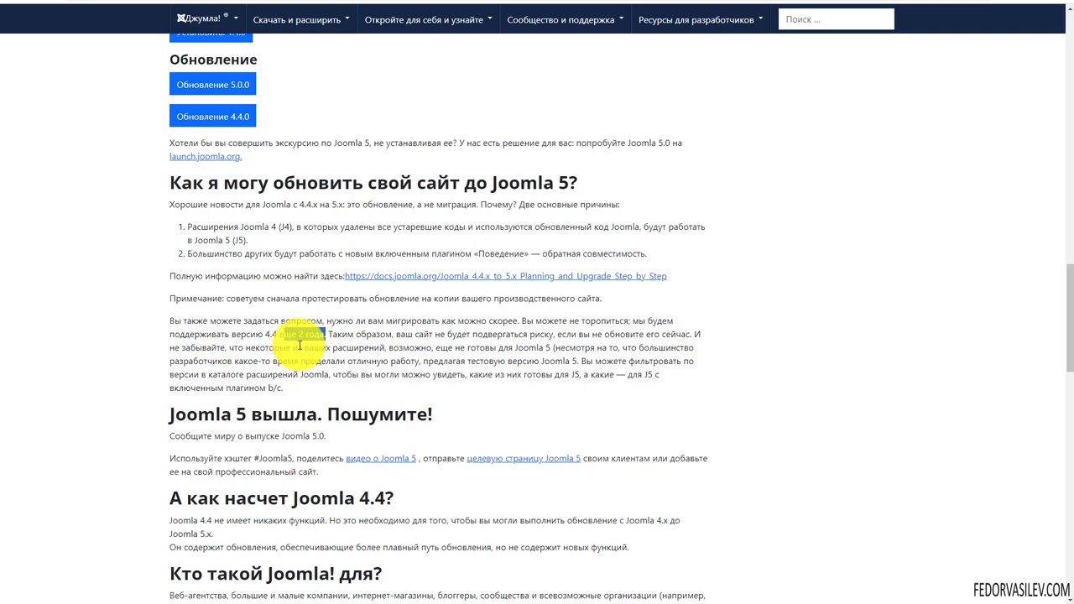
left_click_drag(265, 335, 290, 336)
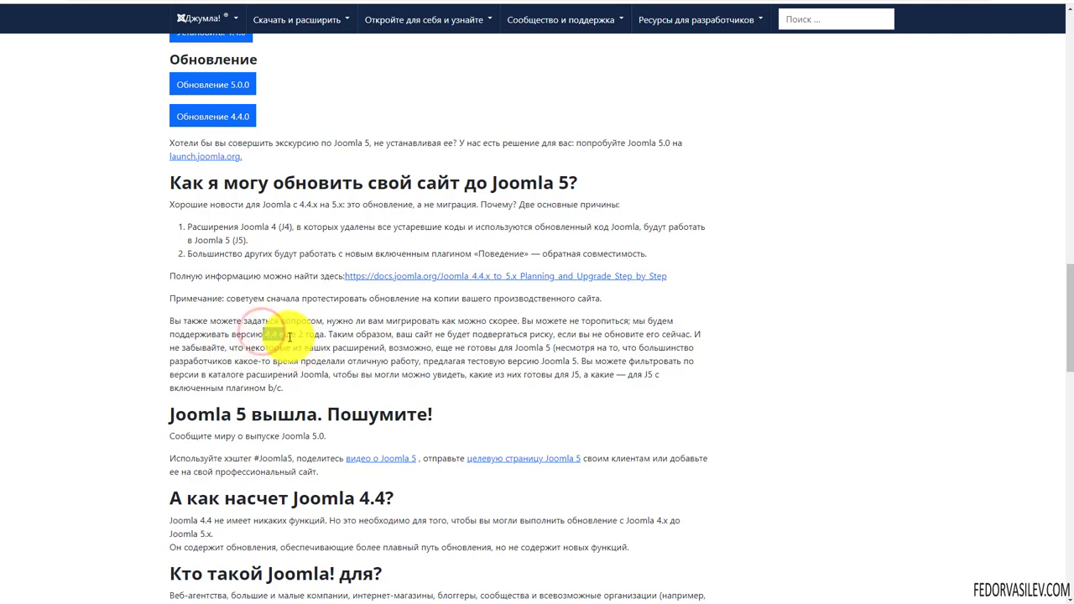
left_click(290, 336)
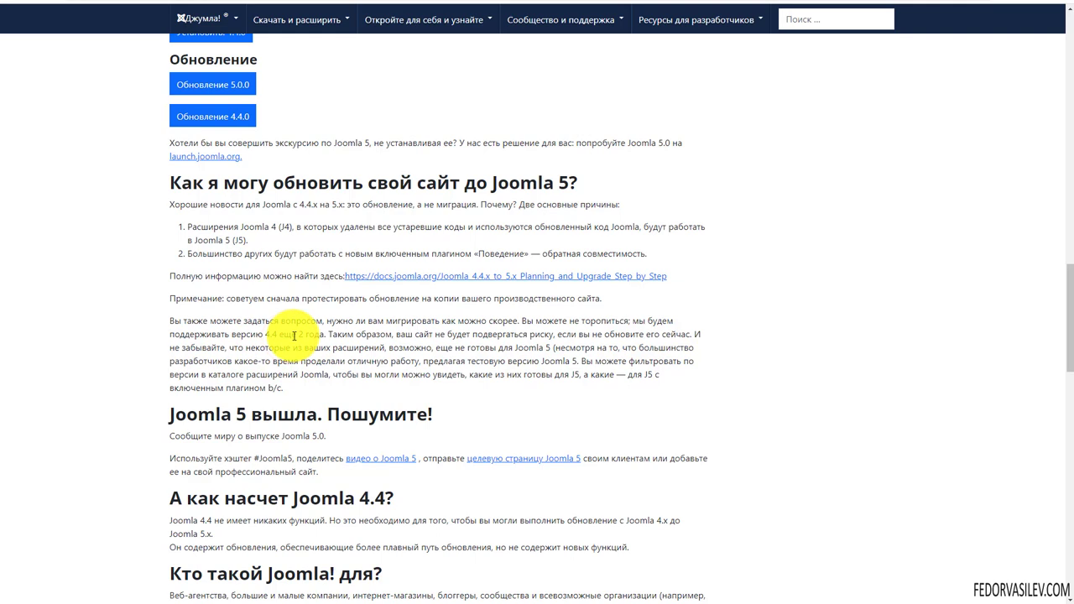
Compare the Joomla 5 update heading with the 4.4 support period by highlighting both passages
left_click_drag(522, 182, 569, 182)
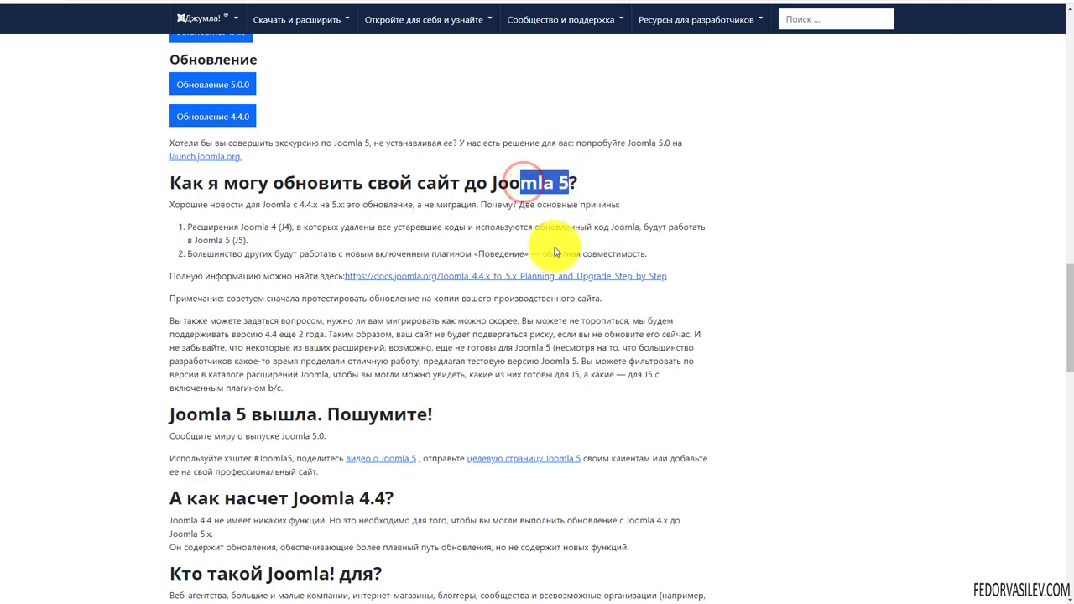
left_click(270, 336)
left_click_drag(264, 335, 323, 338)
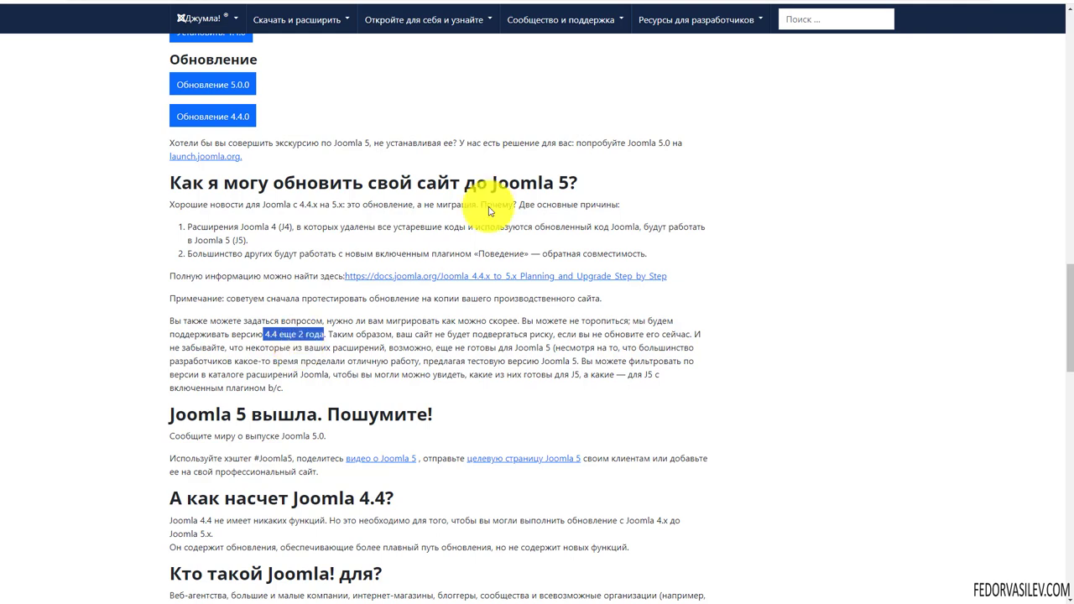
left_click_drag(499, 182, 588, 181)
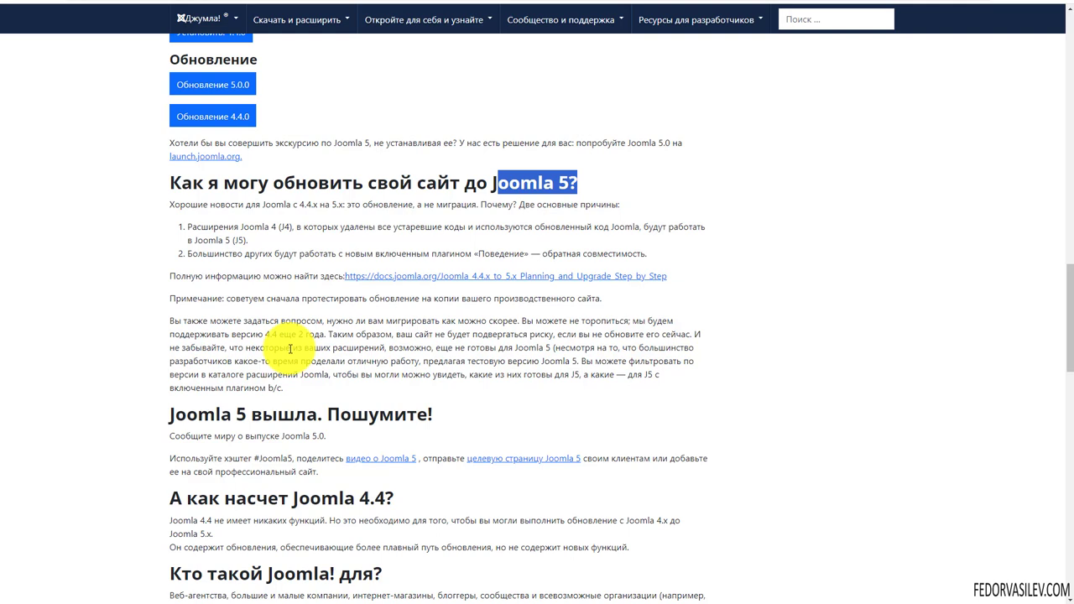
Highlight the Joomla 5 wording in the update heading again, along with the nearby phrase "4.4 еще 2 года"
left_click_drag(475, 183, 615, 182)
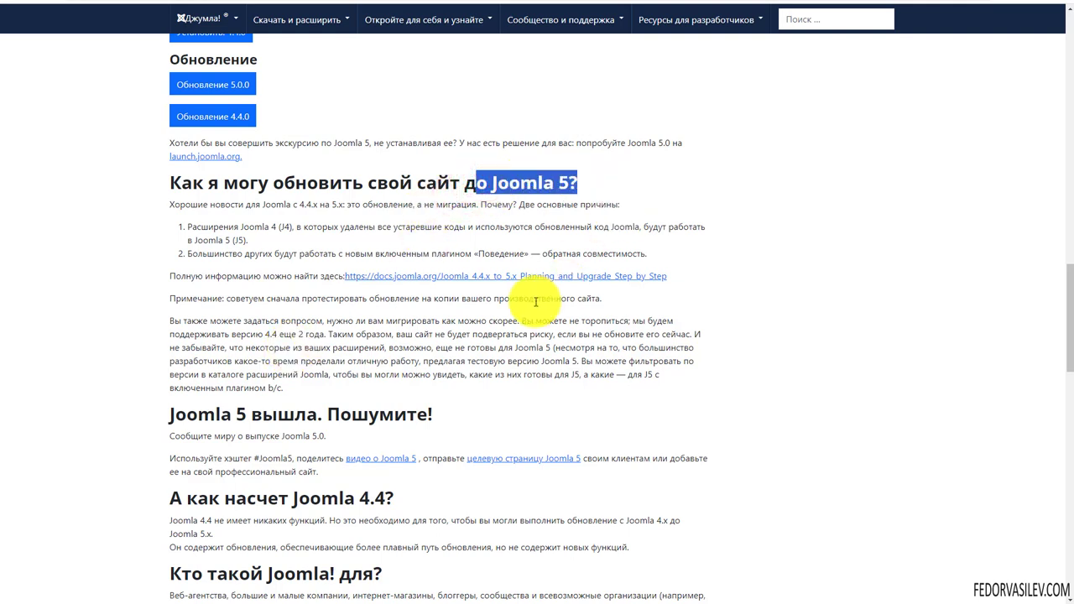
left_click(283, 366)
left_click(260, 334)
left_click_drag(261, 334, 324, 334)
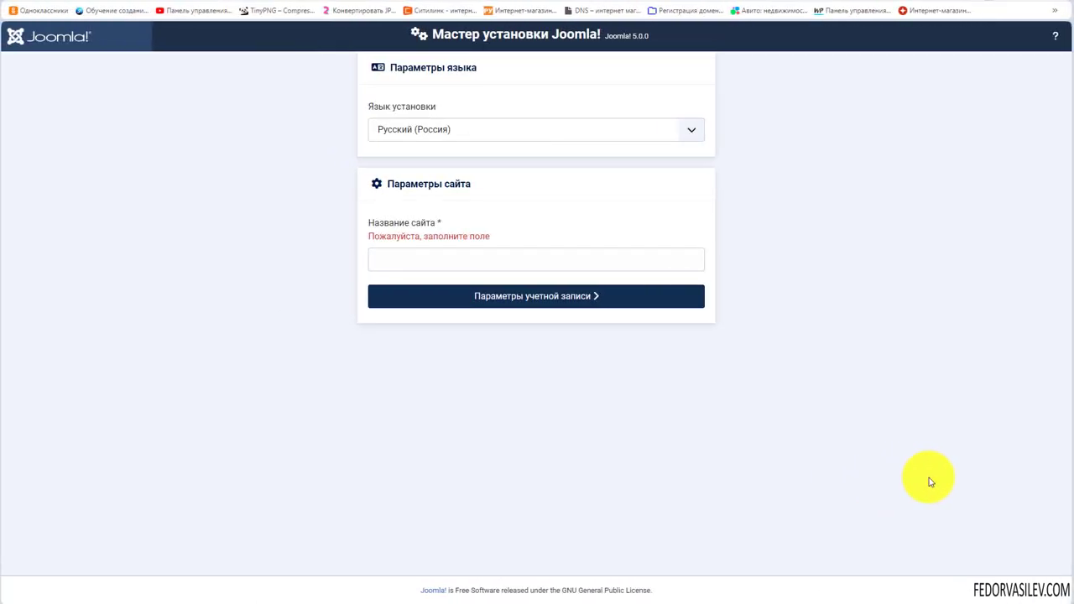
Switch to the Joomla installation wizard, highlight its version label and check the installation language choice
double_click(644, 35)
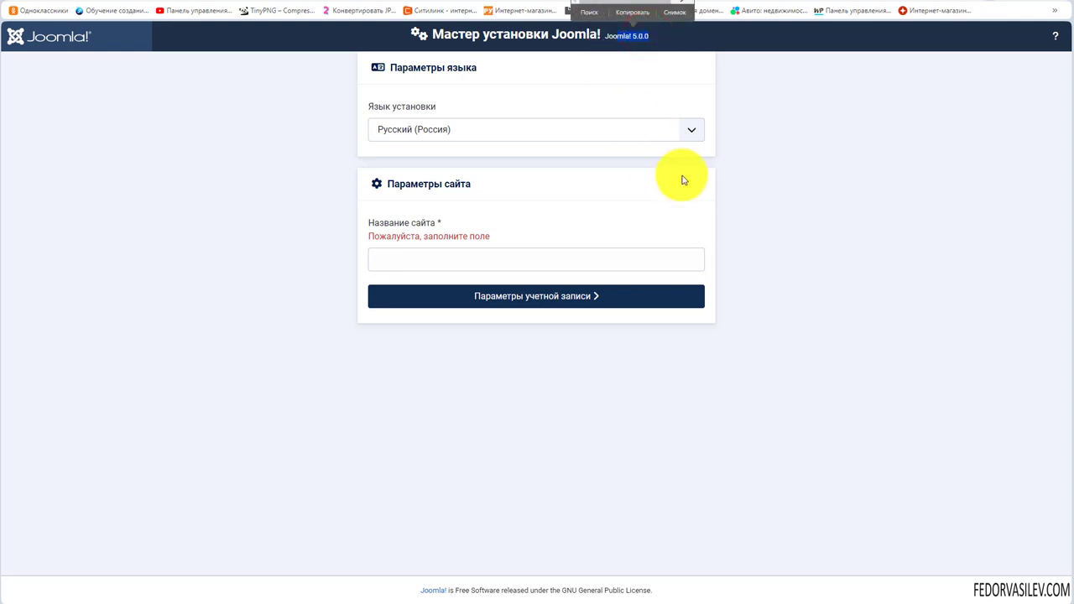
left_click(842, 165)
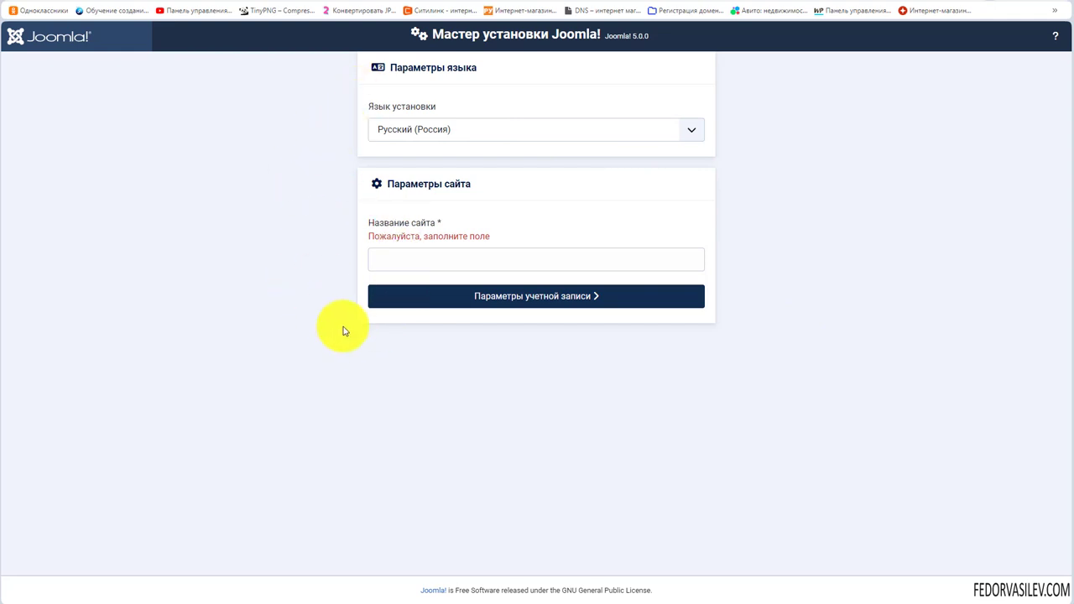
left_click(407, 132)
left_click(409, 133)
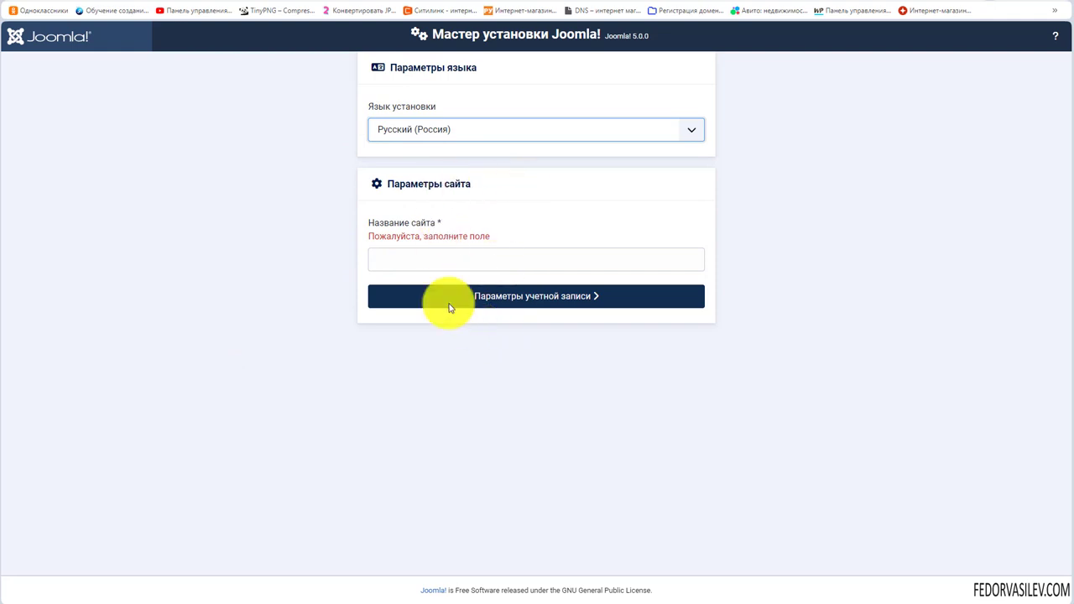
Try to install Joomla with the site name JOOMLA 5, accepting the filled-in account and database parameters
left_click(439, 258)
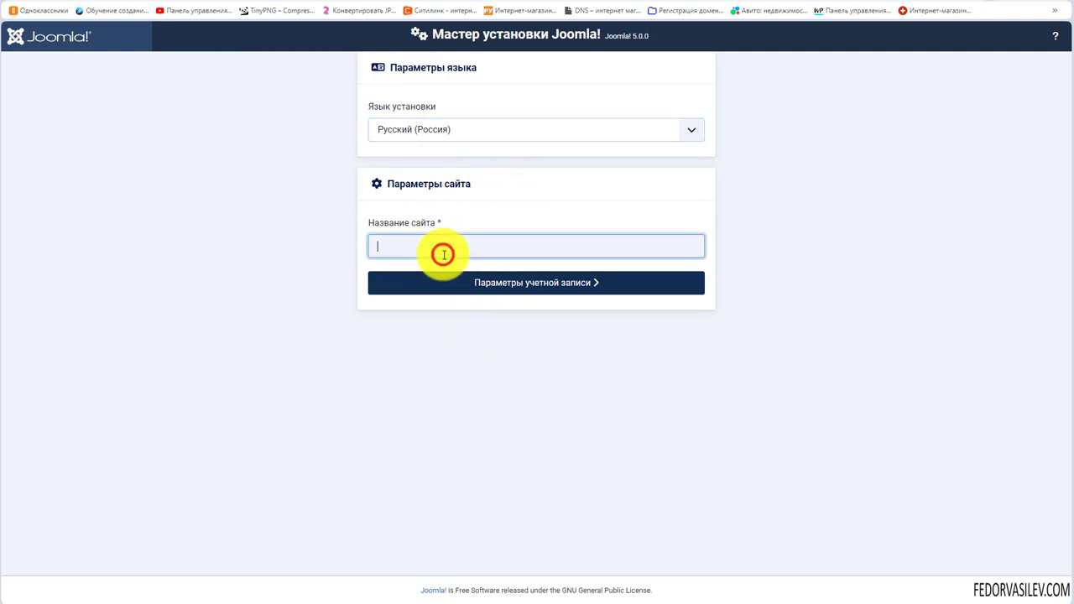
type("JOOMLA 5")
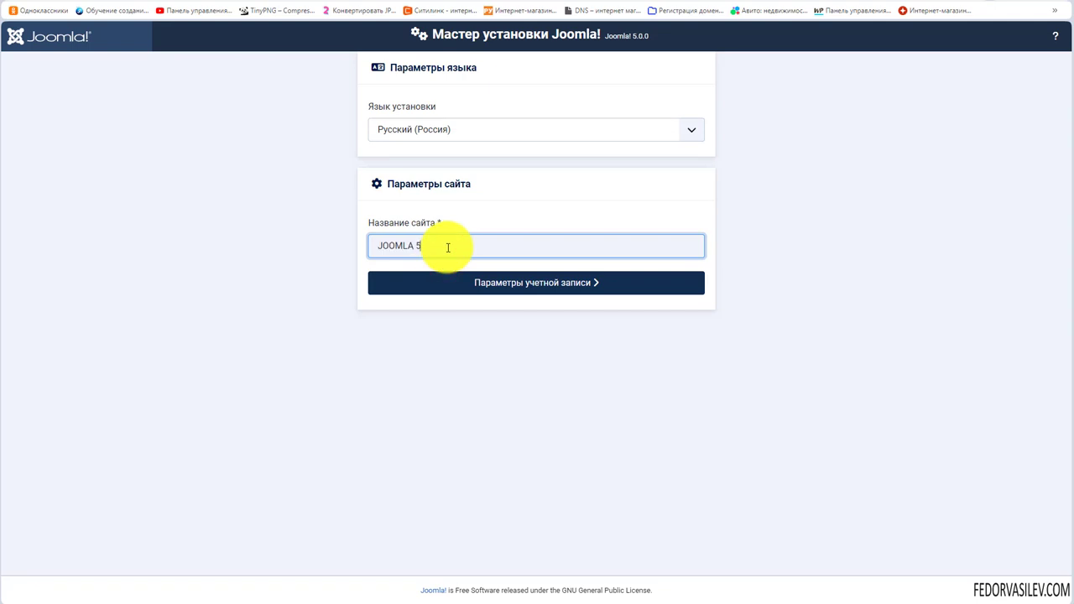
left_click(511, 284)
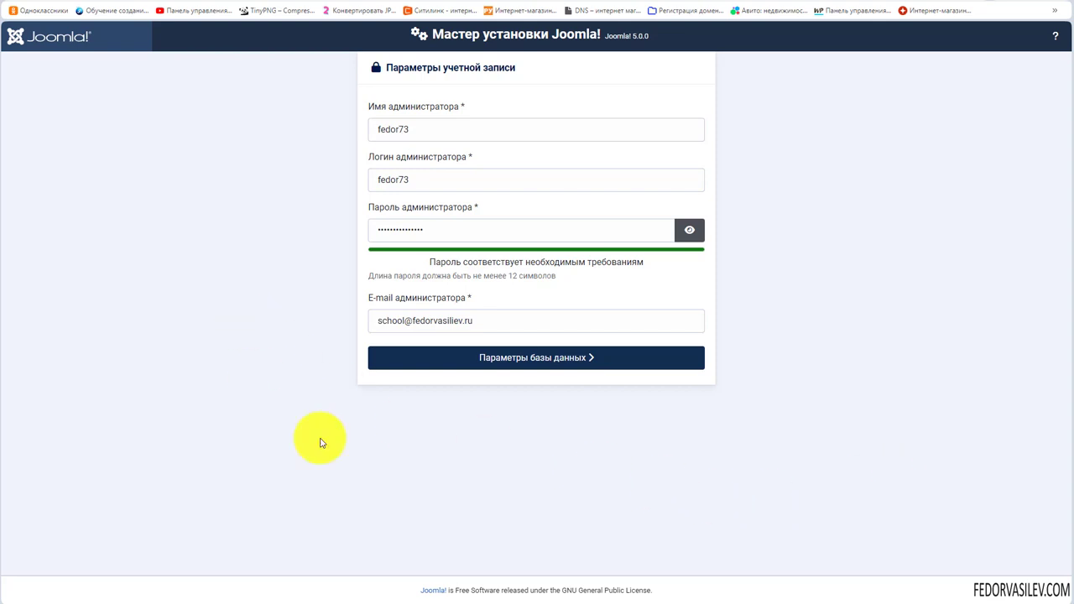
left_click(519, 357)
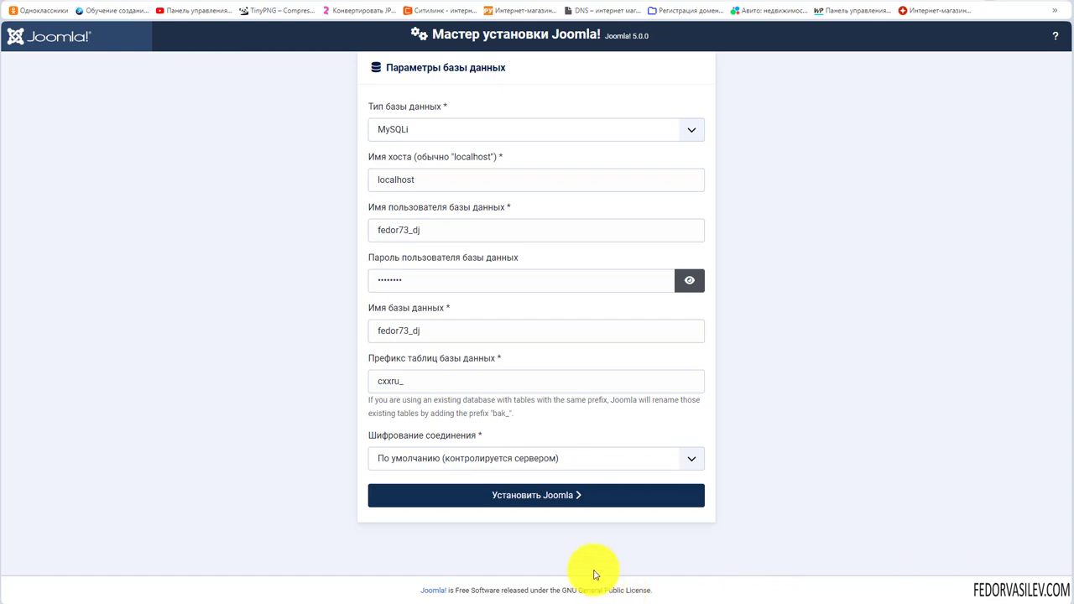
left_click(546, 502)
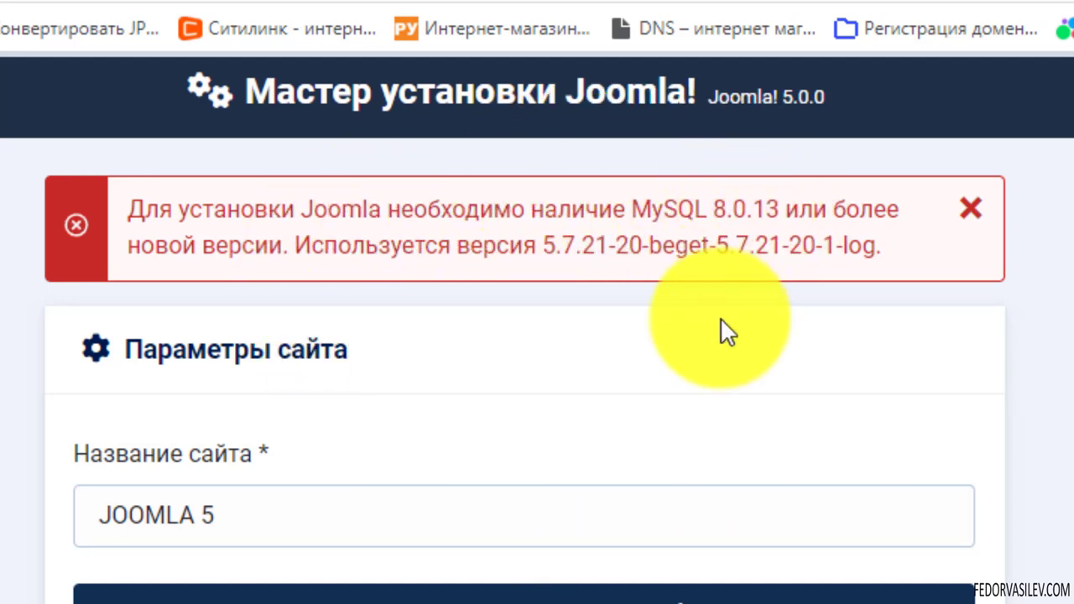
Highlight the required and the currently used MySQL versions in the installer's error message
left_click_drag(633, 210, 888, 224)
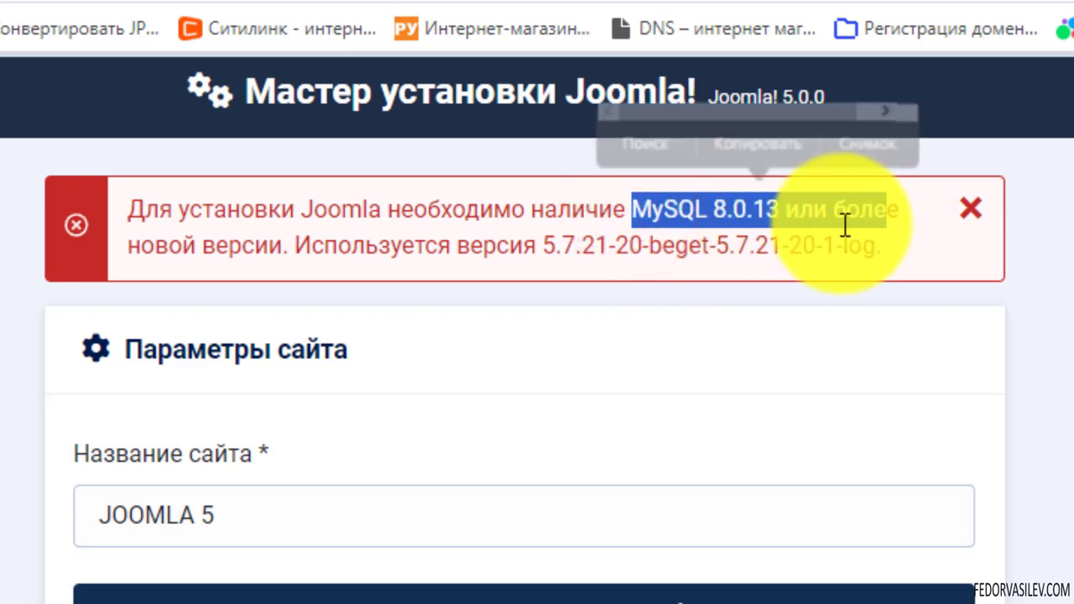
left_click(408, 243)
left_click_drag(535, 244, 895, 254)
left_click(899, 247)
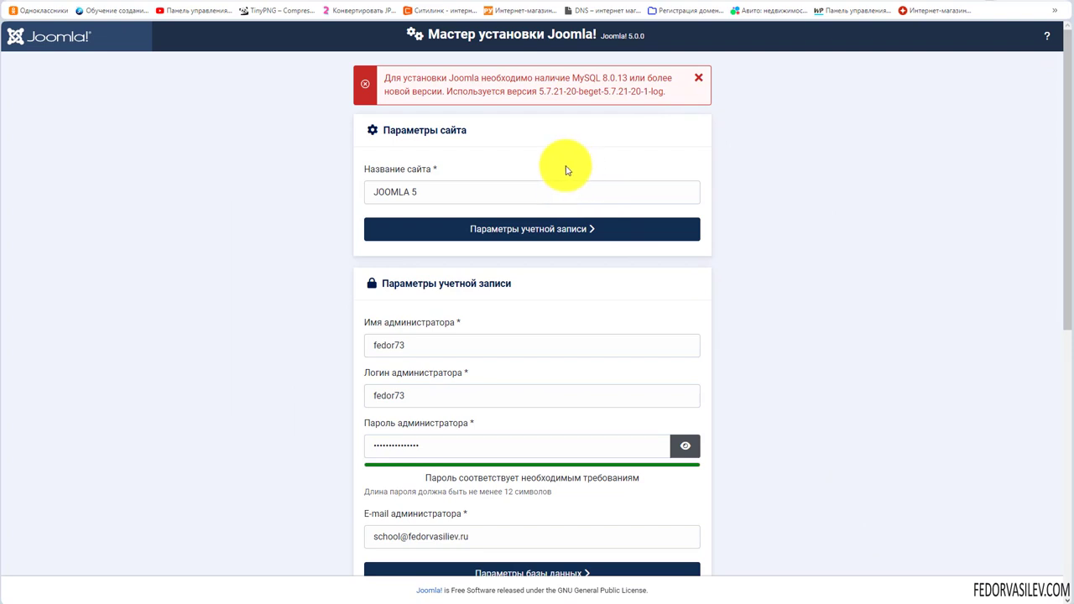
left_click(583, 76)
left_click(594, 80)
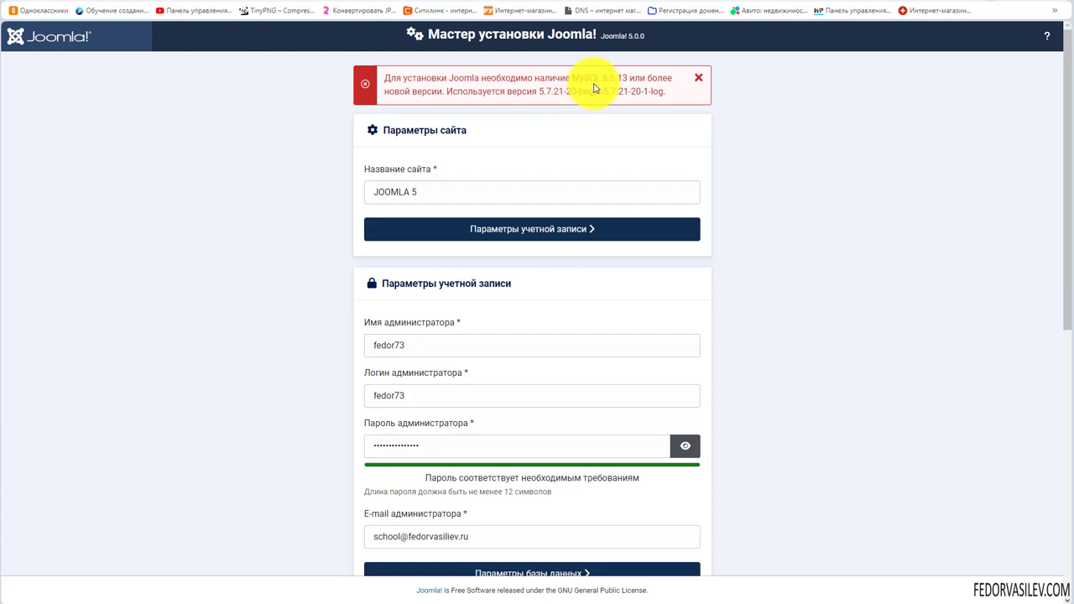
left_click_drag(587, 78, 614, 78)
left_click(597, 97)
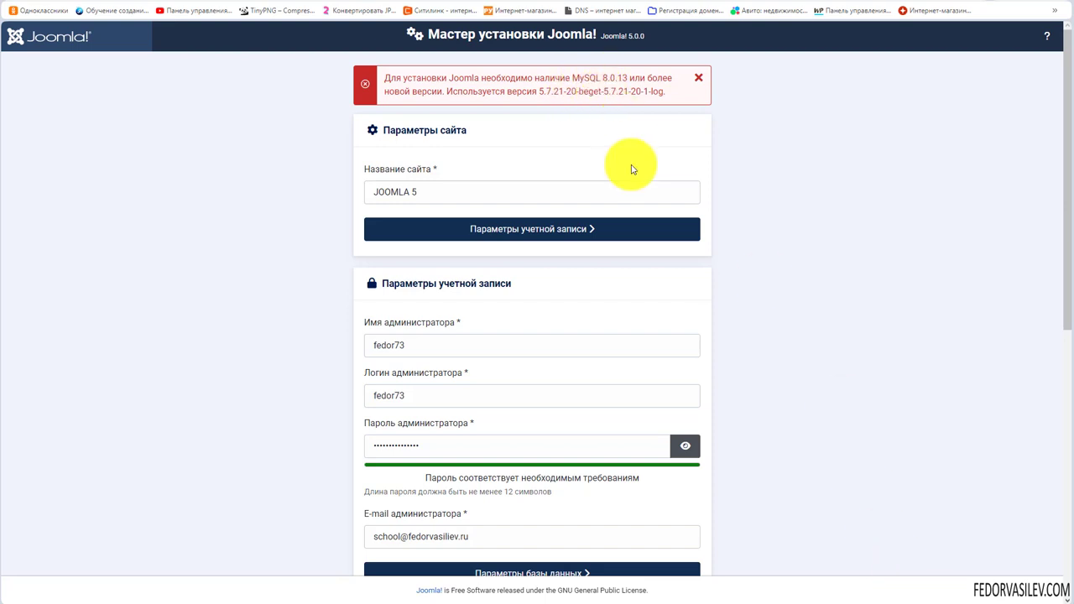
left_click(603, 92)
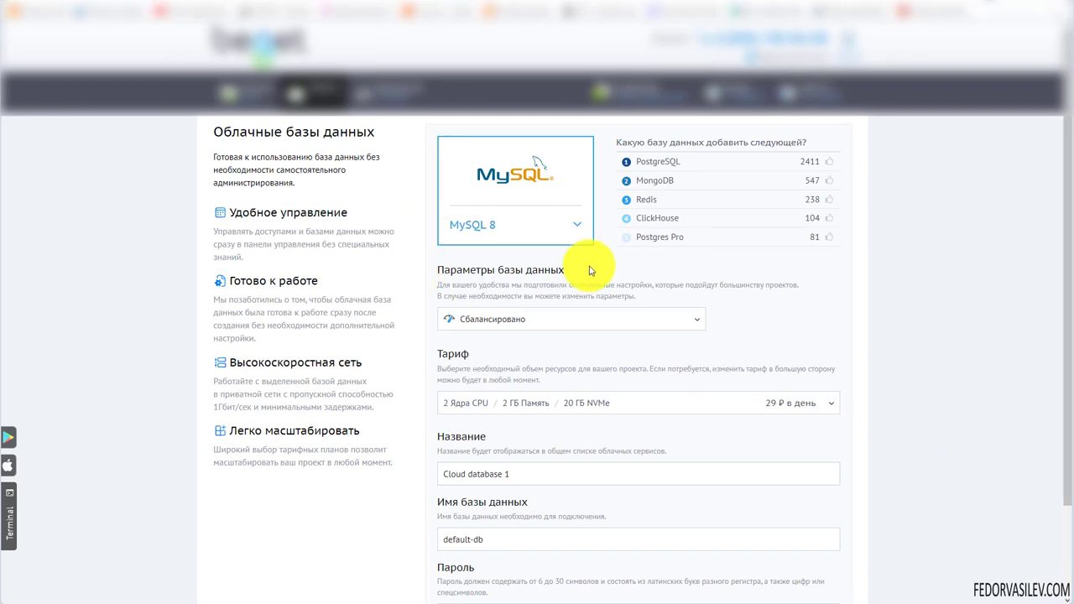
On Beget's cloud database page, review the tariffs and create a MySQL 8 database on the 2-core, 2 GB memory, 20 GB NVMe plan
left_click_drag(255, 132, 340, 132)
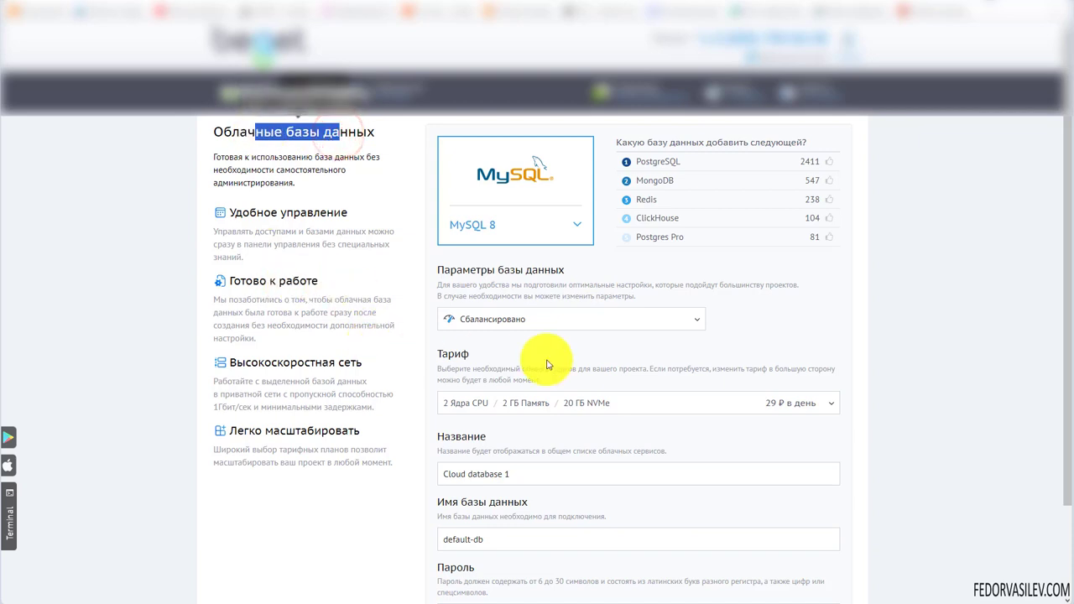
left_click(827, 407)
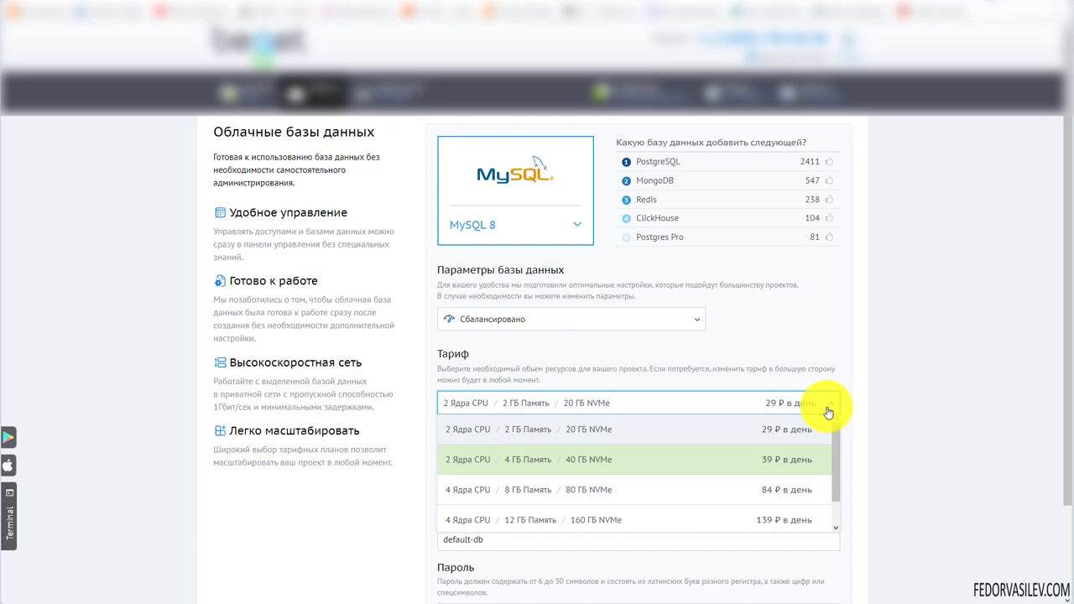
left_click(816, 367)
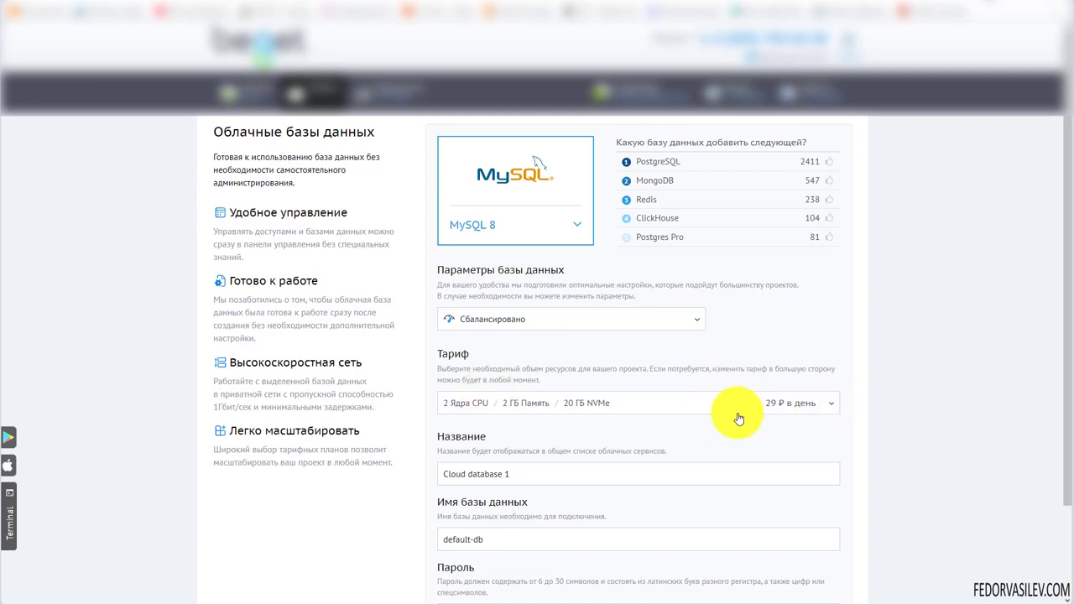
scroll(919, 563, "down", 1)
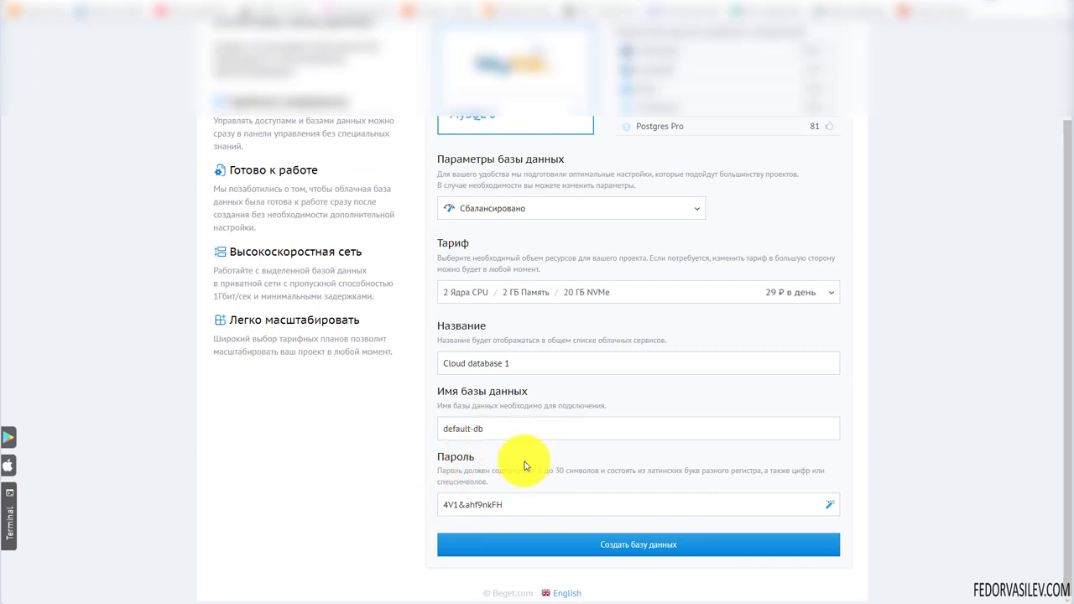
left_click(660, 543)
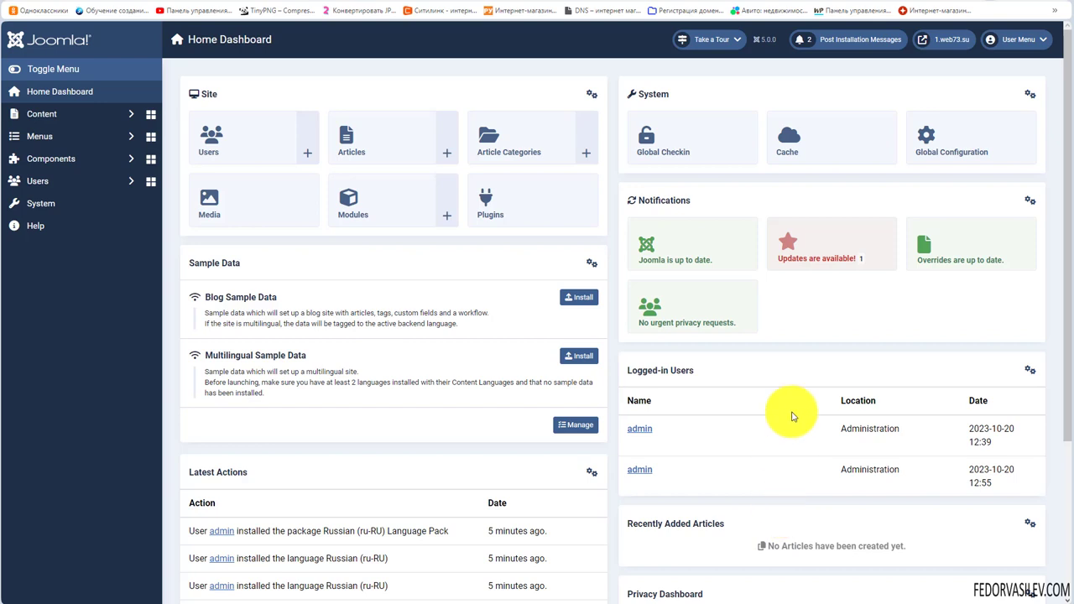
Switch to the Joomla administrator, check the version label and open the extension installation page
left_click(765, 40)
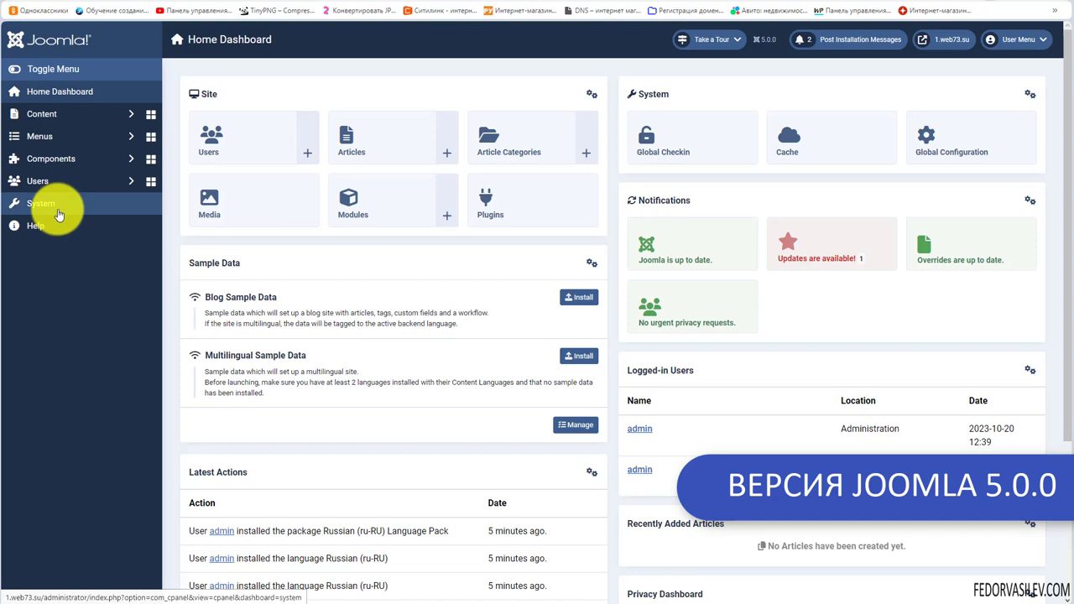
left_click(58, 210)
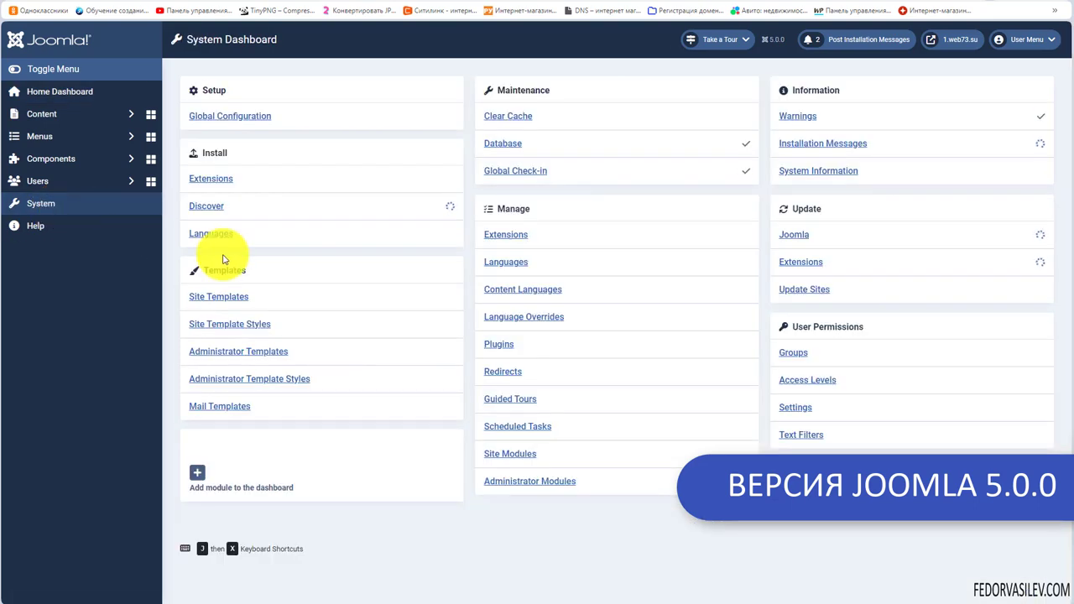
left_click(209, 174)
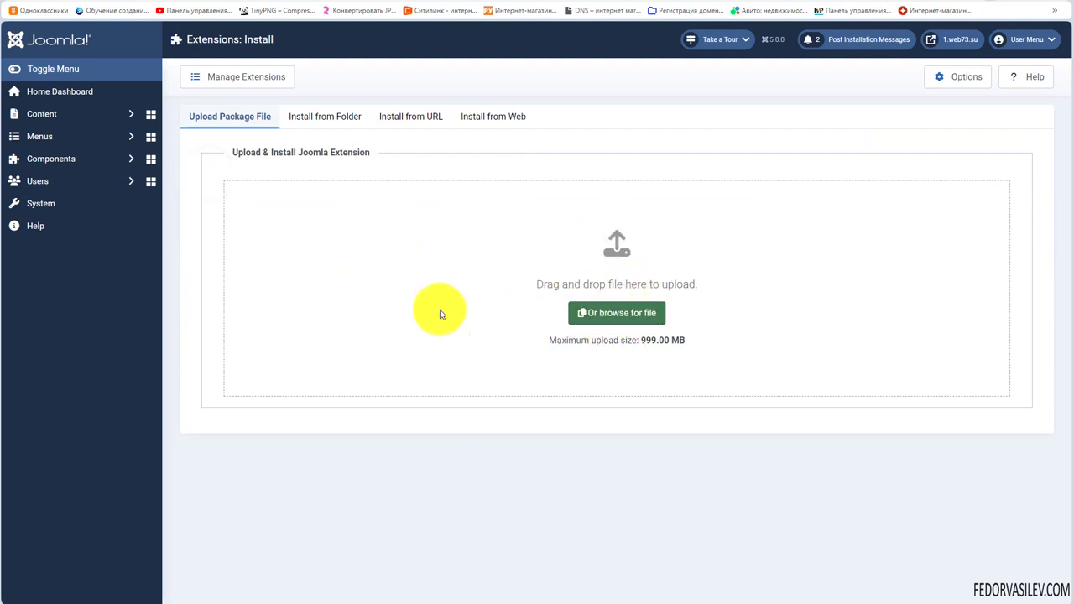
Open the list of installed administrator languages and highlight the Russian language pack's version
left_click(42, 203)
left_click(505, 261)
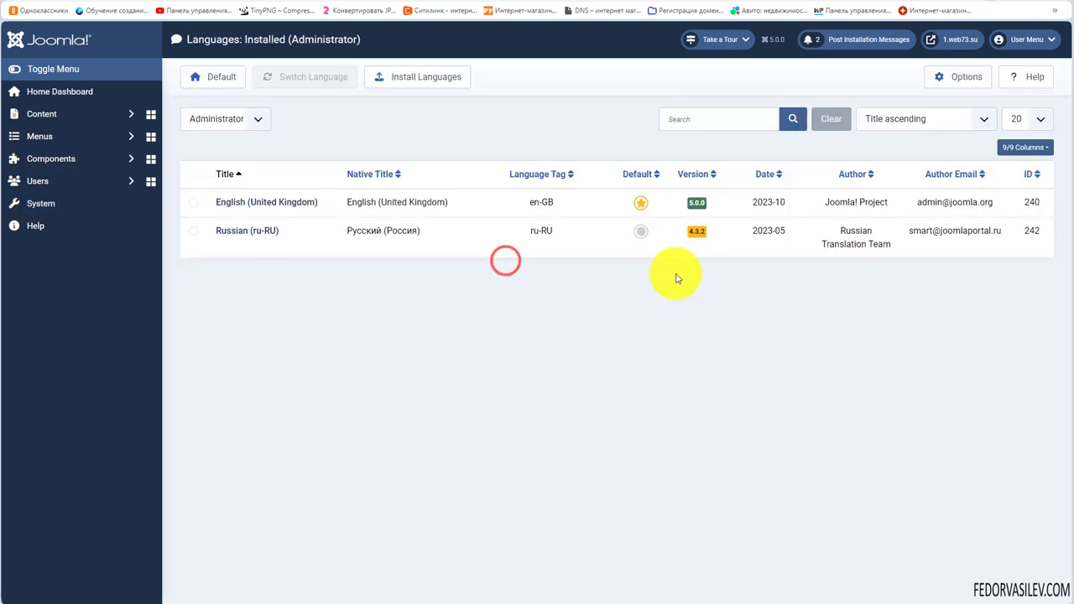
double_click(695, 232)
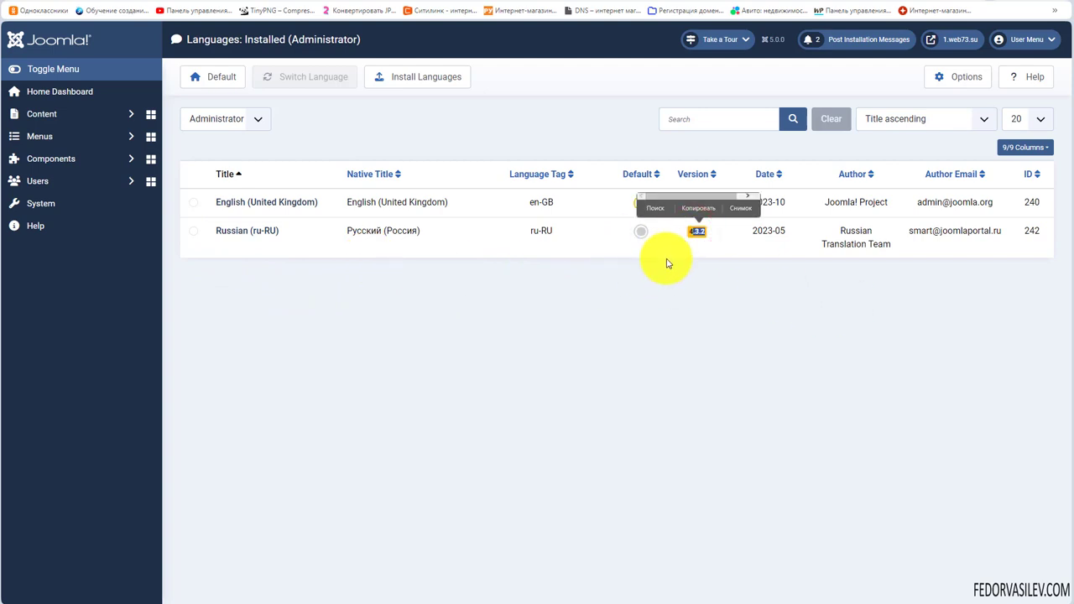
Set Russian (ru-RU) as the default language for the administrator and for the site
left_click(640, 231)
left_click(235, 157)
left_click(230, 171)
left_click(622, 233)
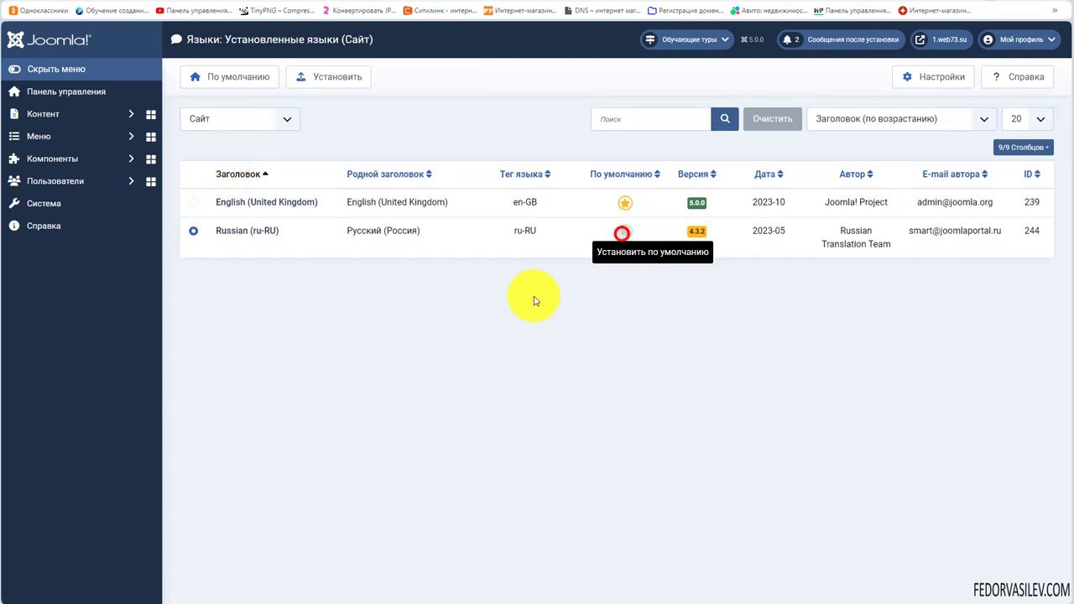
Return to the administrator's home dashboard and look through its panels down to the latest actions
left_click(55, 92)
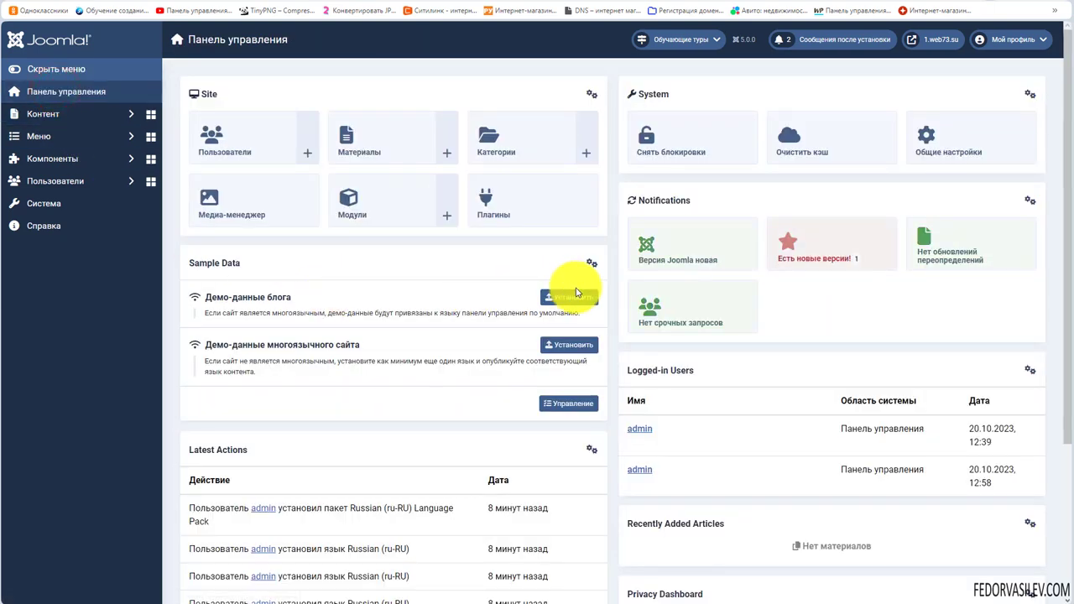
scroll(307, 247, "down", 3)
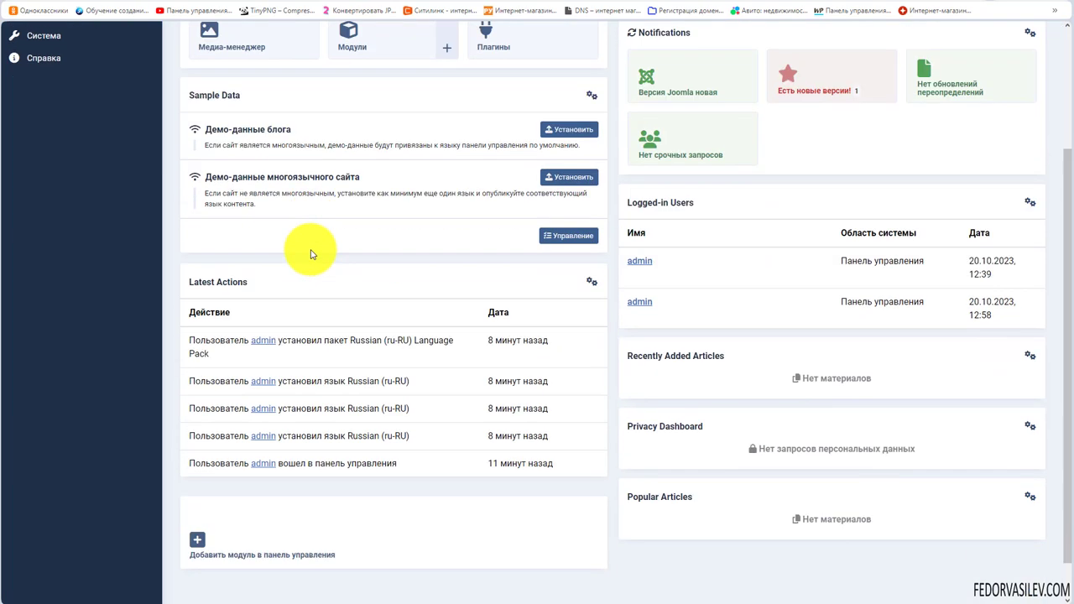
scroll(311, 255, "up", 3)
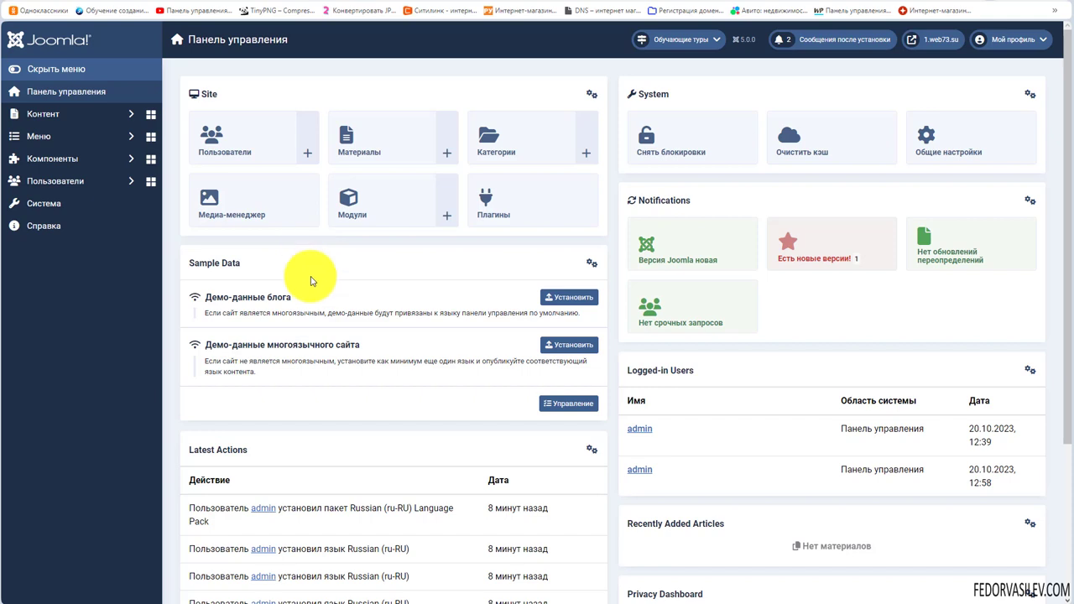
Open the website's public home page and look over the Cassiopeia template
left_click(910, 599)
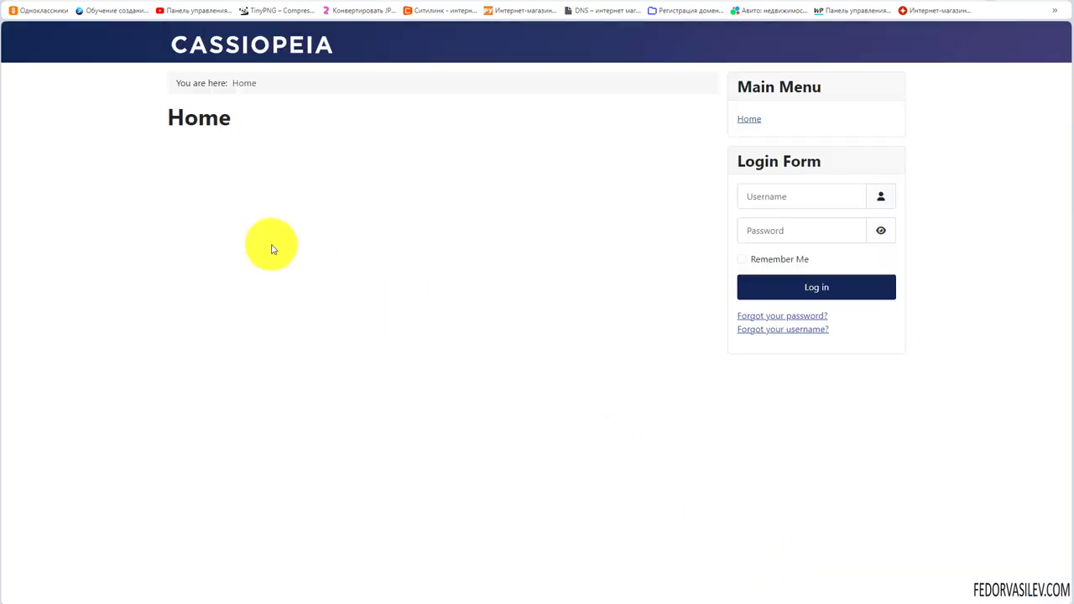
left_click(343, 38)
left_click(435, 169)
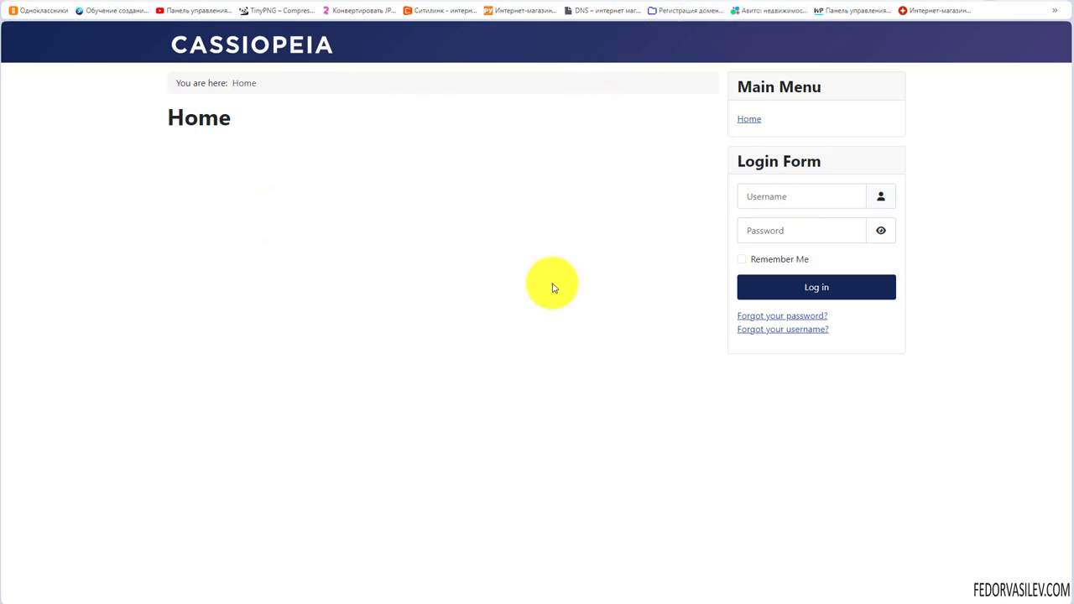
Go back from the public site to the administrator dashboard and review the sample data and notification sections
left_click(692, 10)
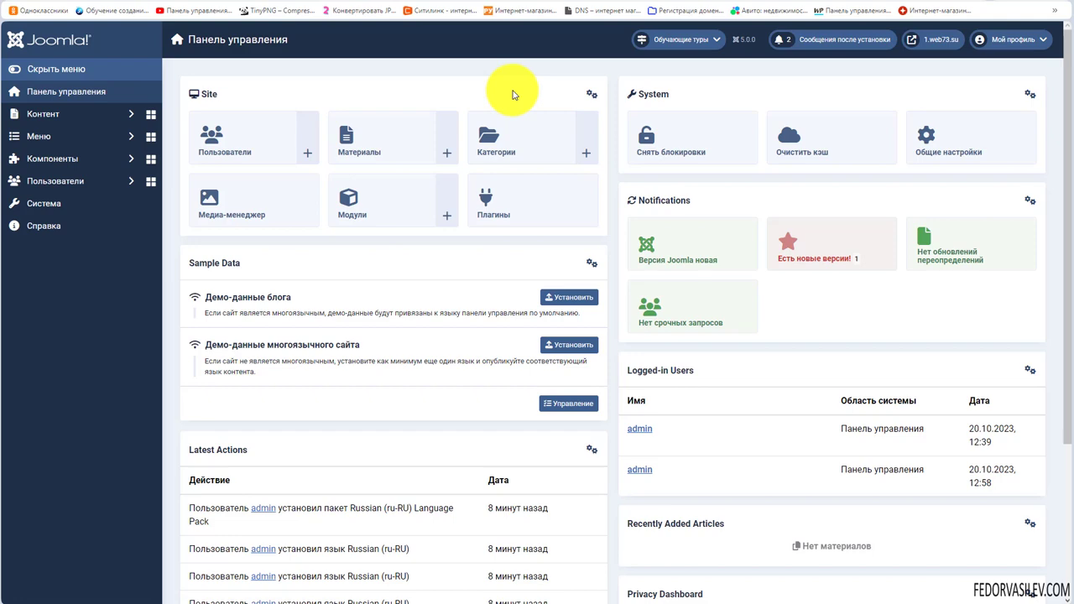
scroll(511, 258, "down", 2)
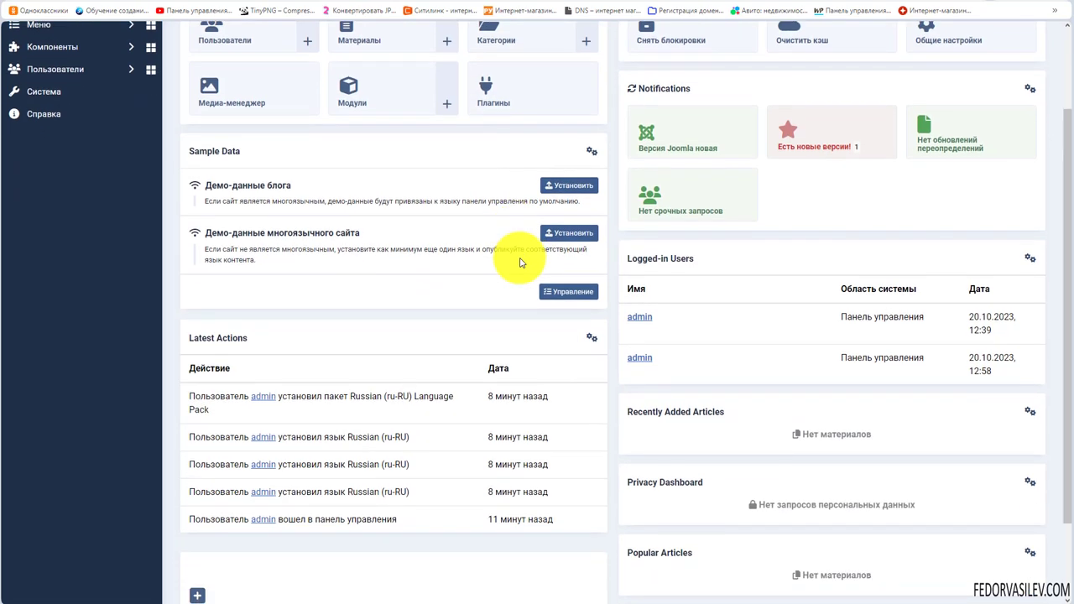
scroll(511, 260, "up", 2)
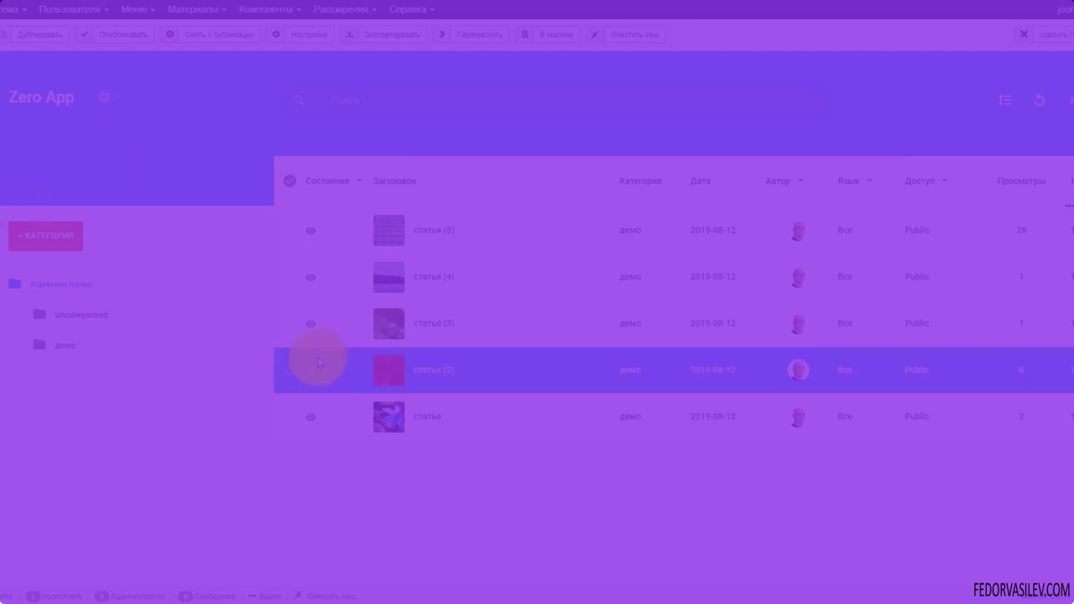
left_click(104, 99)
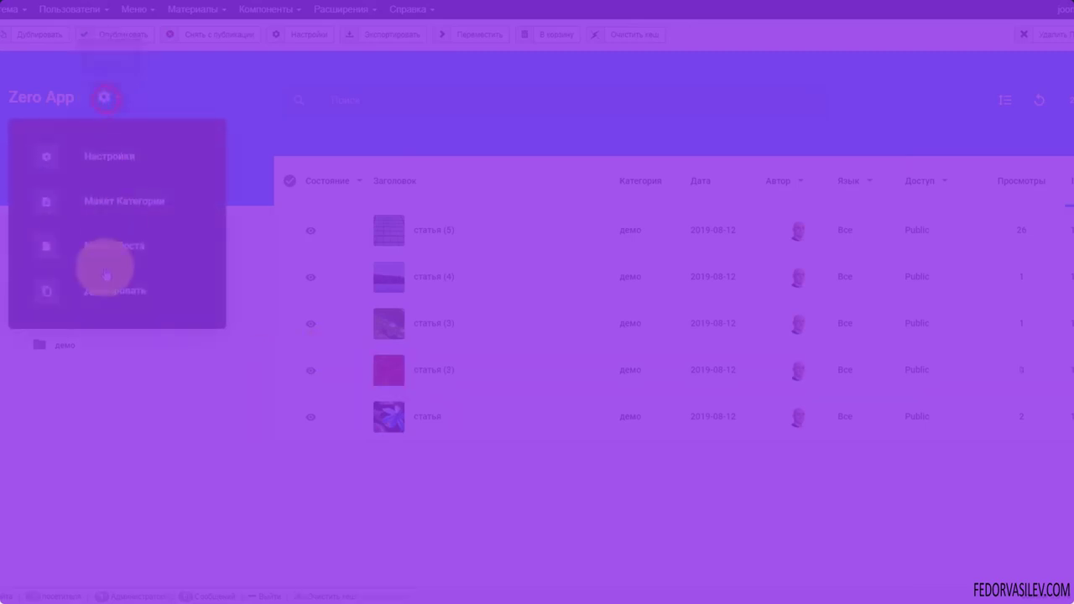